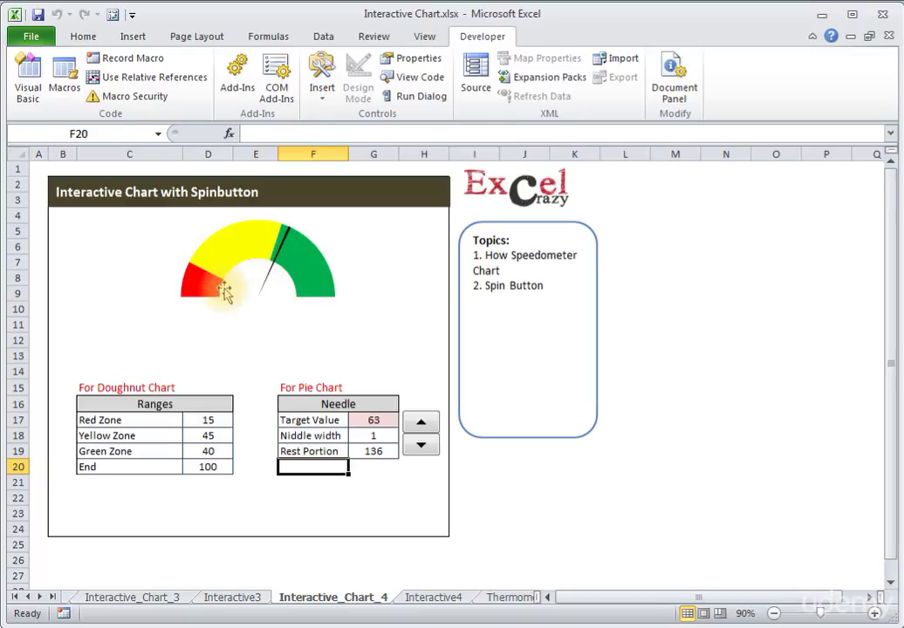
Raise the needle's target value in G17 to 69 using the spin button beside the pie chart table
left_click(517, 464)
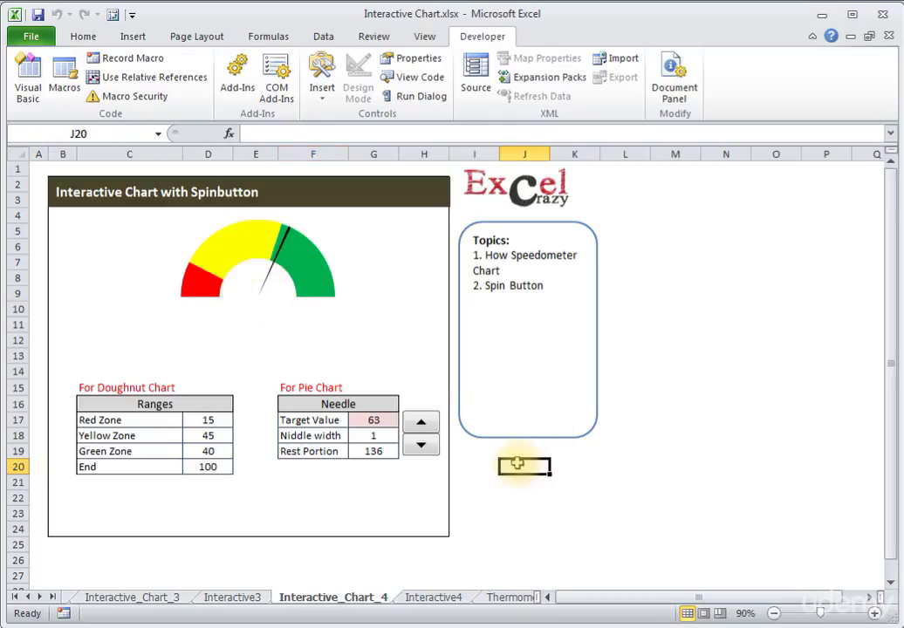
left_click(421, 426)
left_click(420, 426)
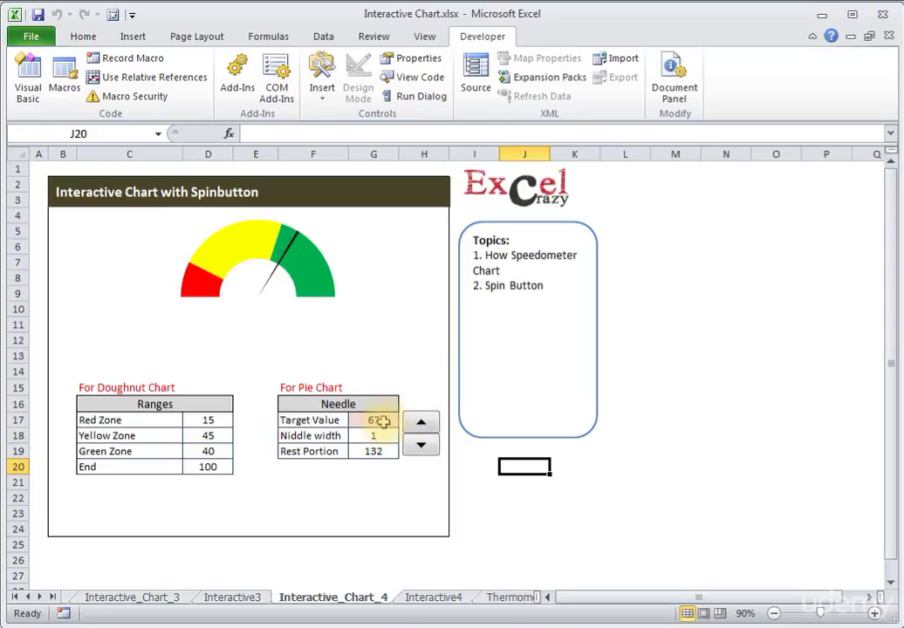
left_click(382, 421)
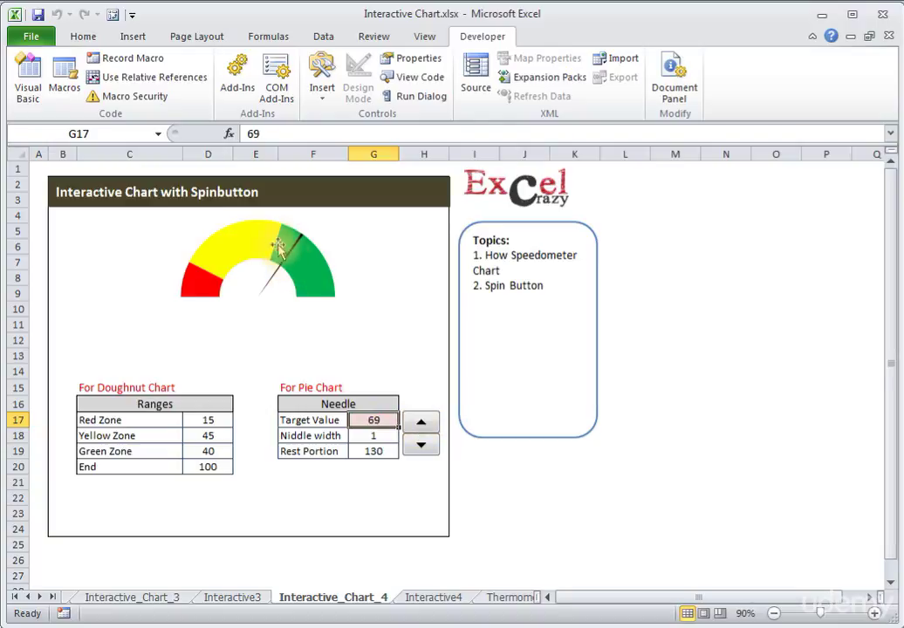
left_click(305, 481)
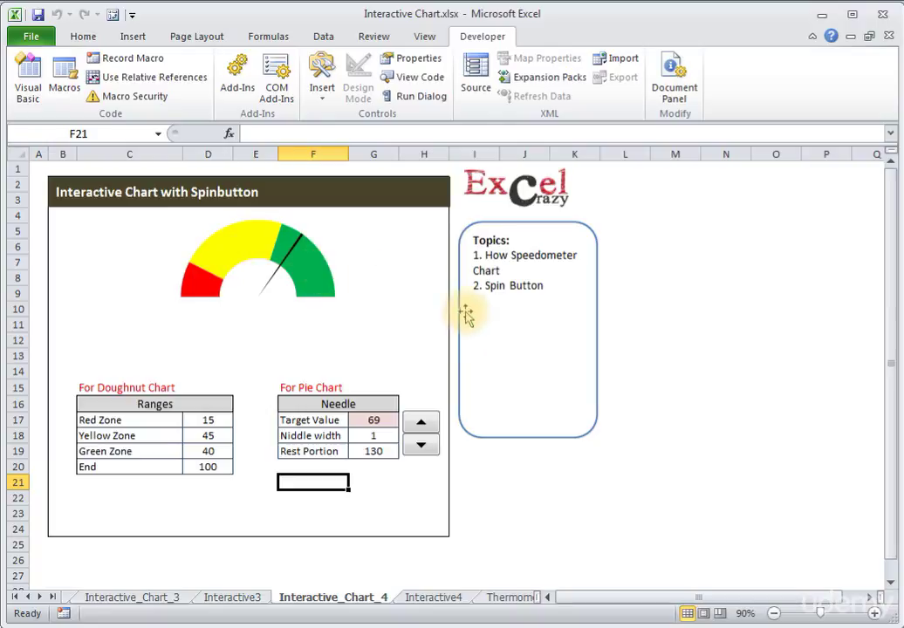
left_click(606, 374)
left_click(636, 338)
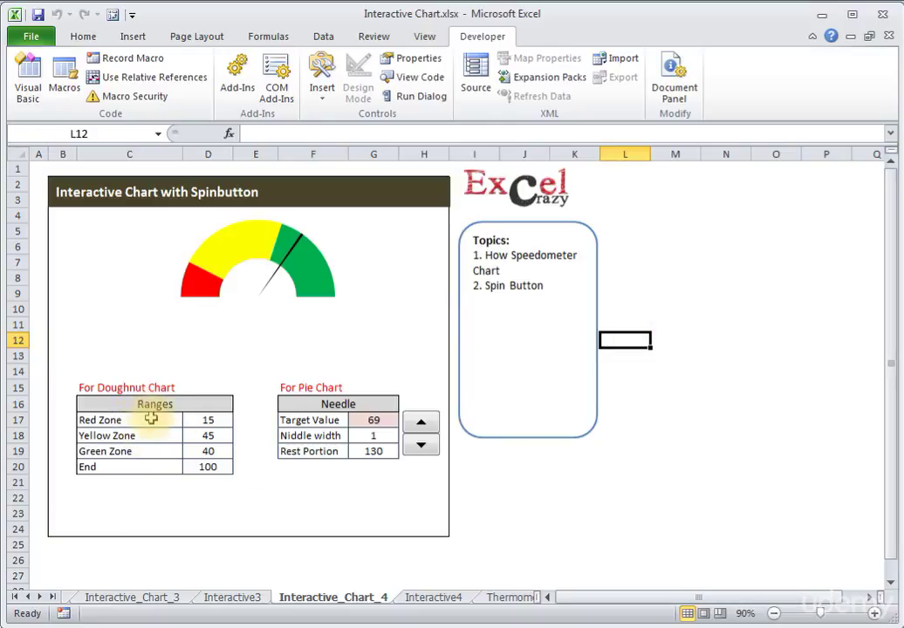
Examine the doughnut chart's Ranges table, checking the zone names, their values and the End value in C17:D20
left_click_drag(149, 420, 139, 449)
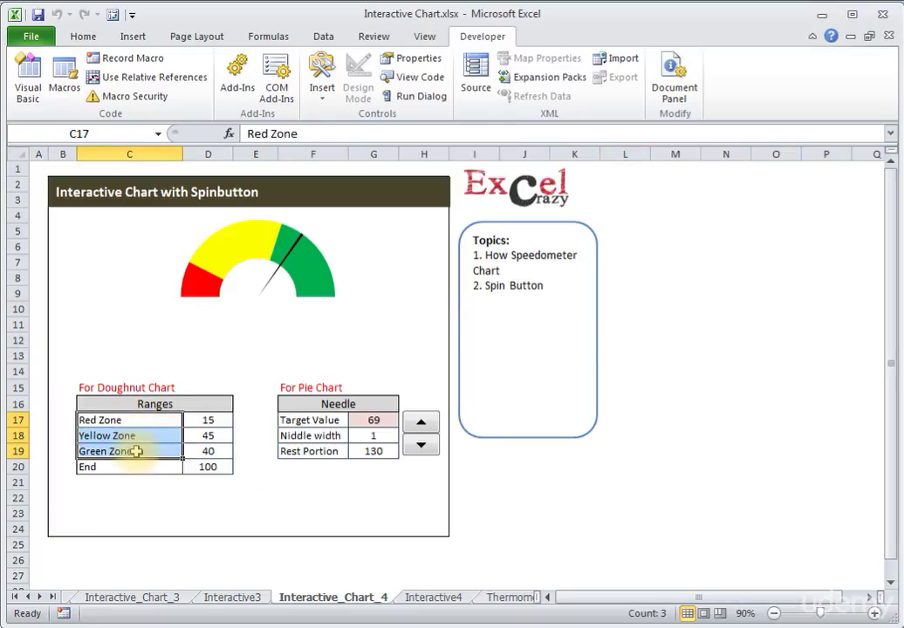
left_click(136, 451)
left_click(209, 420)
left_click(211, 435)
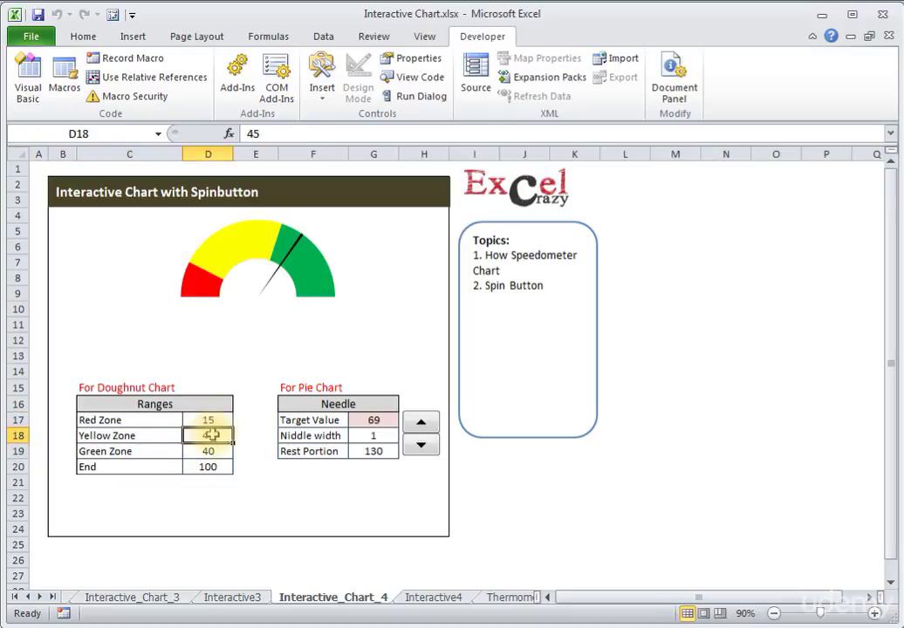
left_click(213, 451)
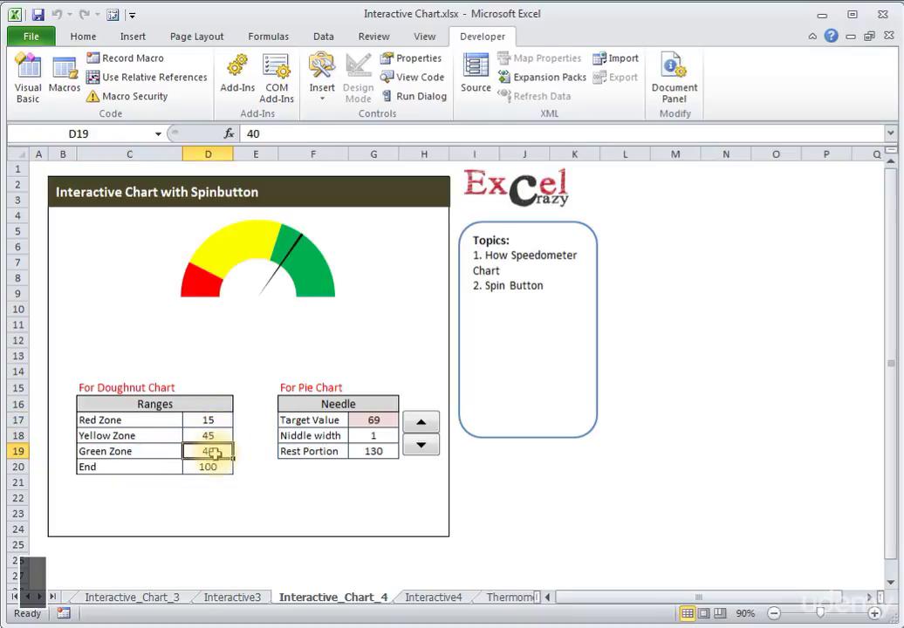
left_click_drag(210, 419, 207, 449)
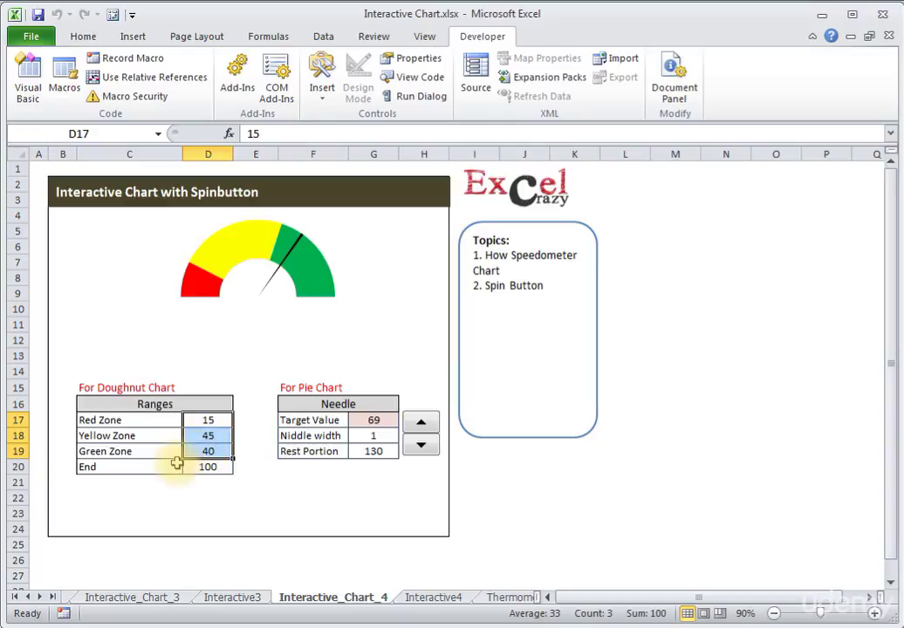
left_click(177, 465)
left_click(218, 469)
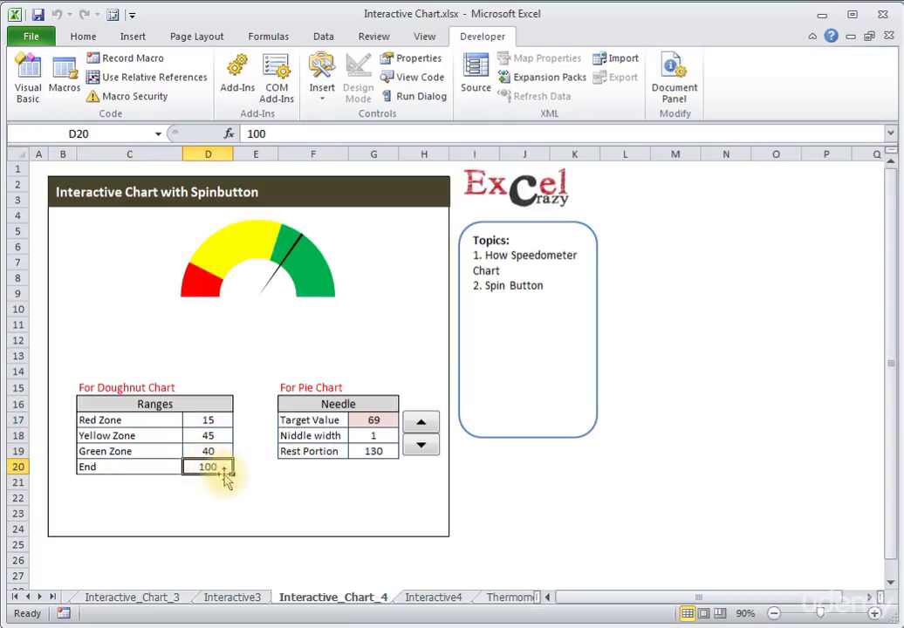
left_click_drag(134, 419, 208, 466)
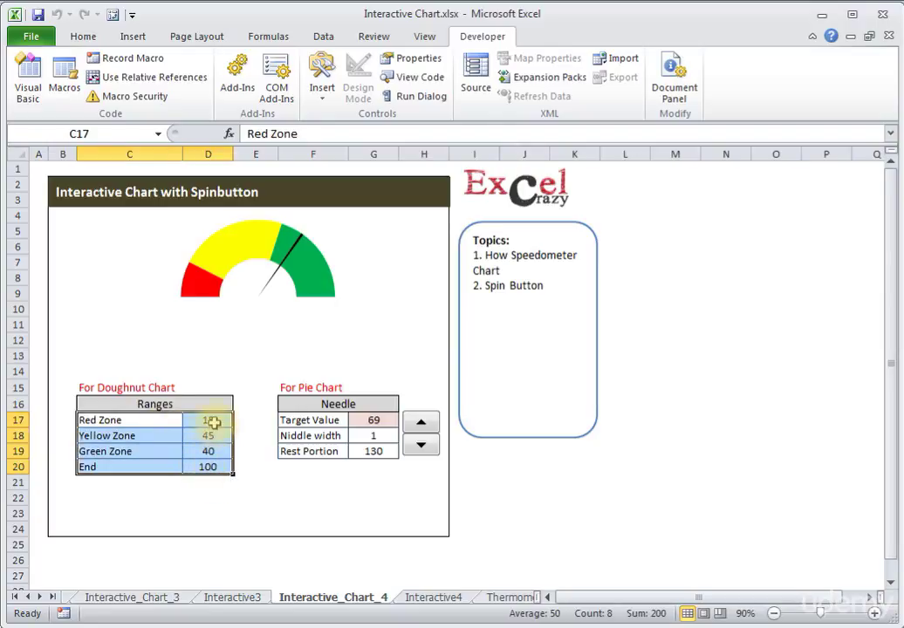
left_click_drag(213, 421, 209, 465)
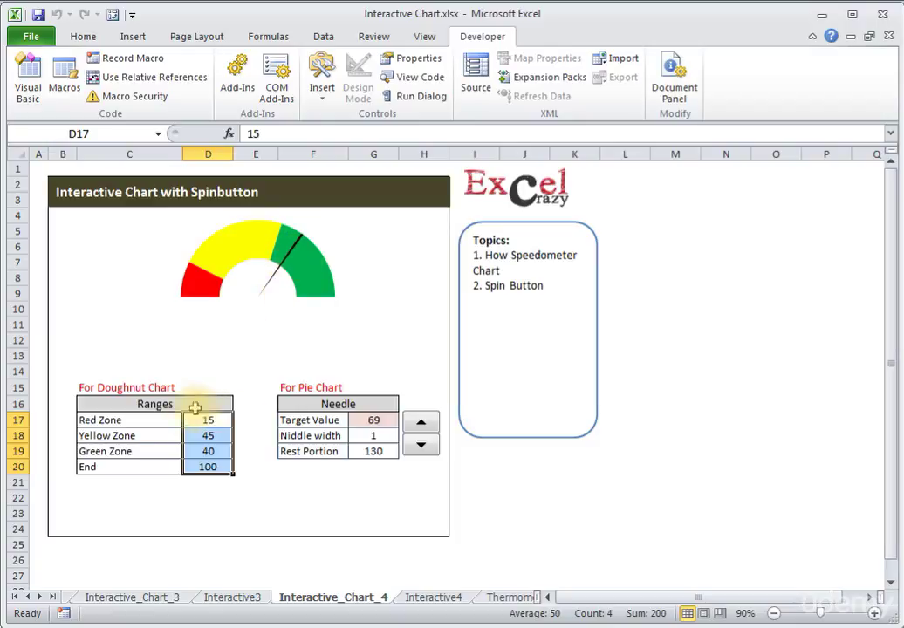
Insert a plain doughnut chart from the range C17:D20 and place it beside the speedometer panel, over the Topics box
left_click_drag(171, 421, 204, 465)
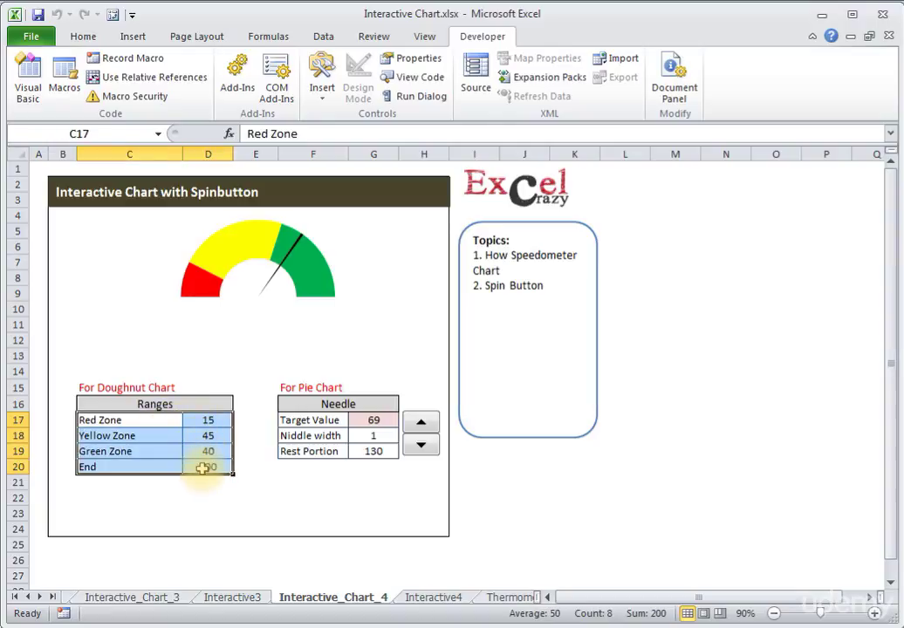
left_click(133, 37)
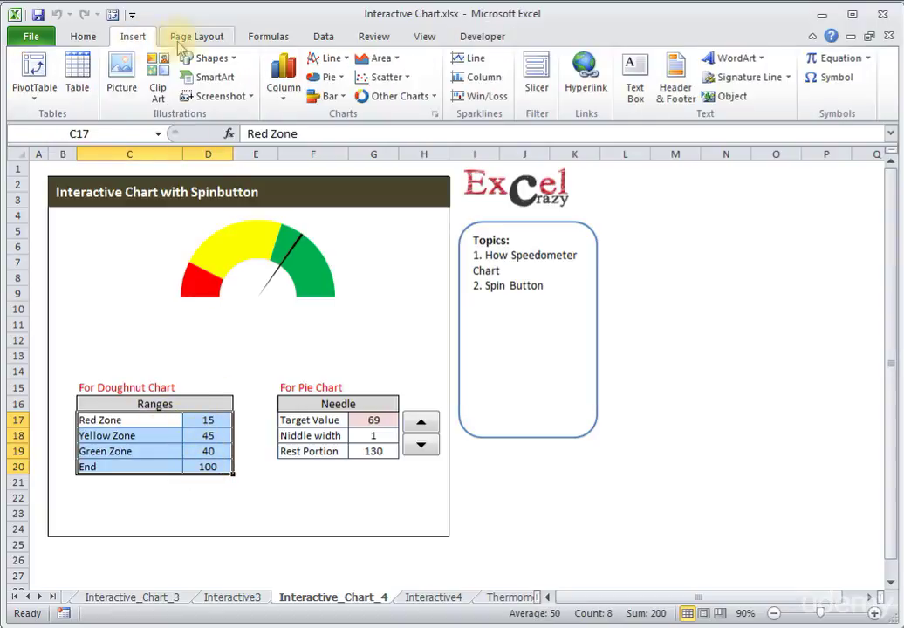
left_click(401, 96)
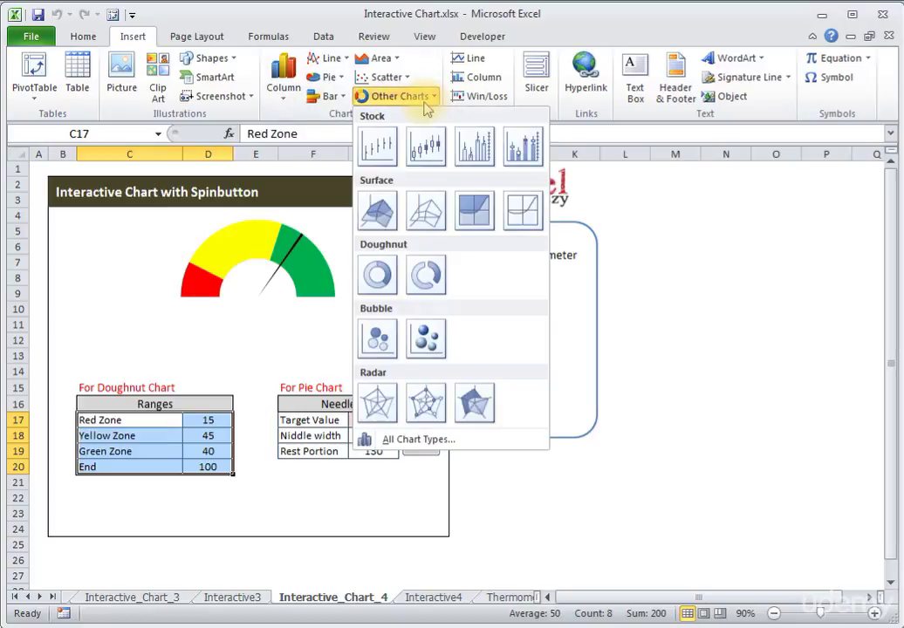
left_click(377, 275)
left_click_drag(757, 298, 755, 272)
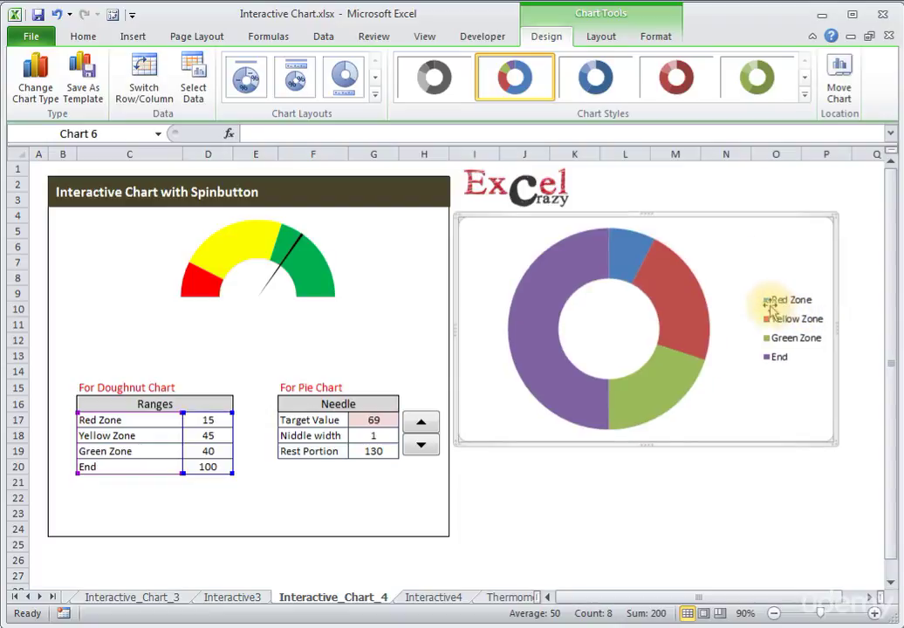
Give the Red Zone slice of the new doughnut chart a solid fill in standard red
left_click(633, 262)
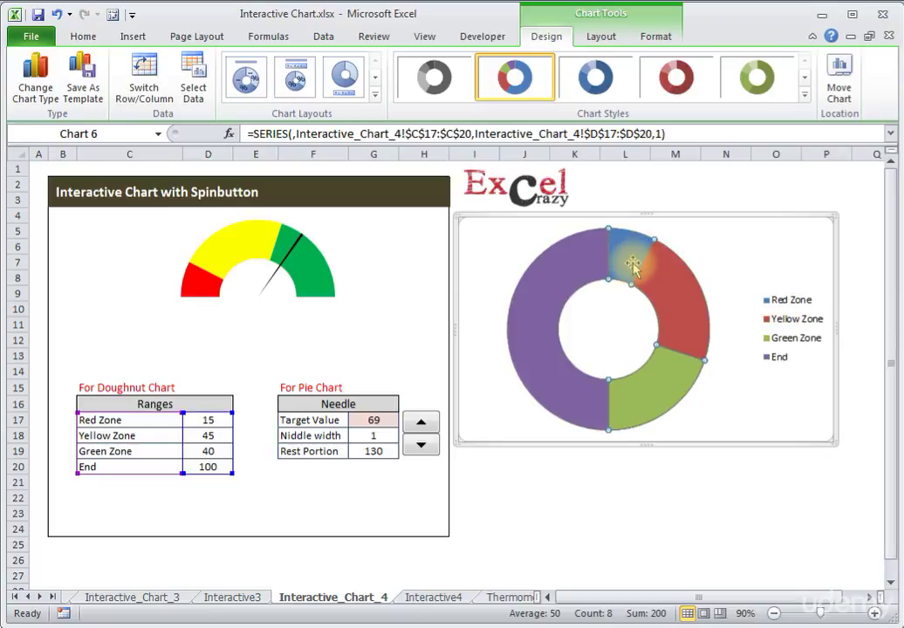
left_click(632, 259)
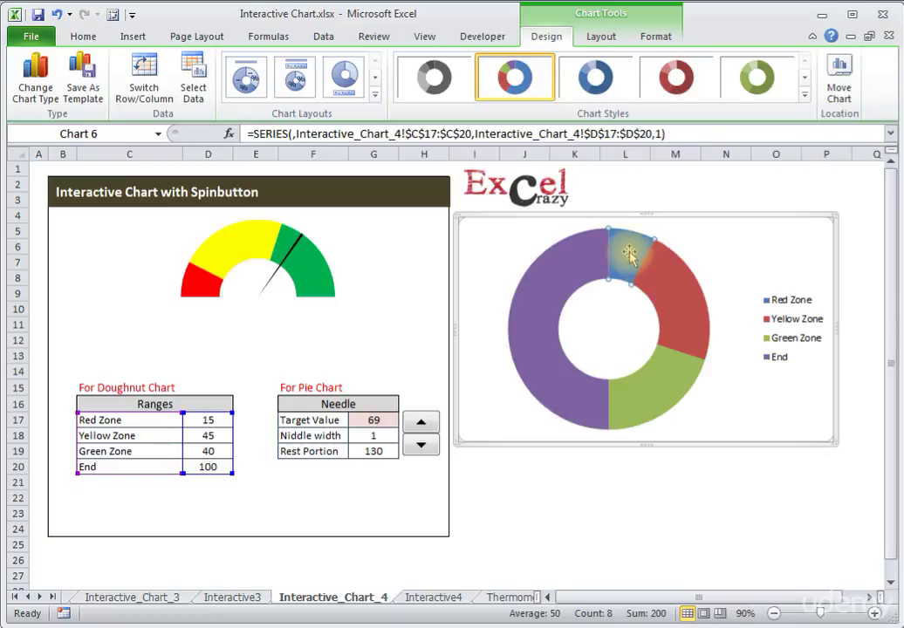
right_click(632, 256)
left_click(686, 403)
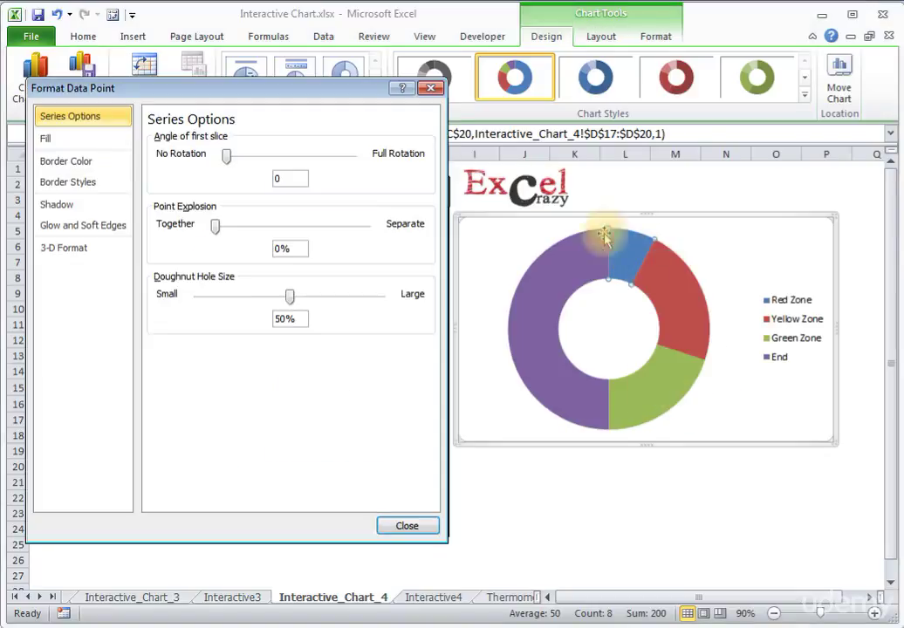
left_click_drag(226, 97, 248, 98)
left_click(93, 142)
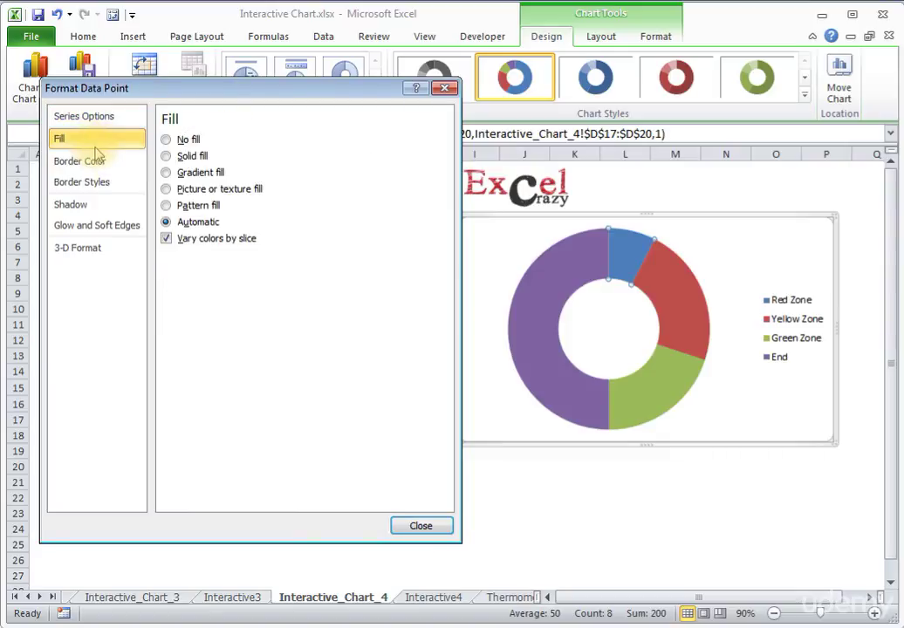
left_click(171, 155)
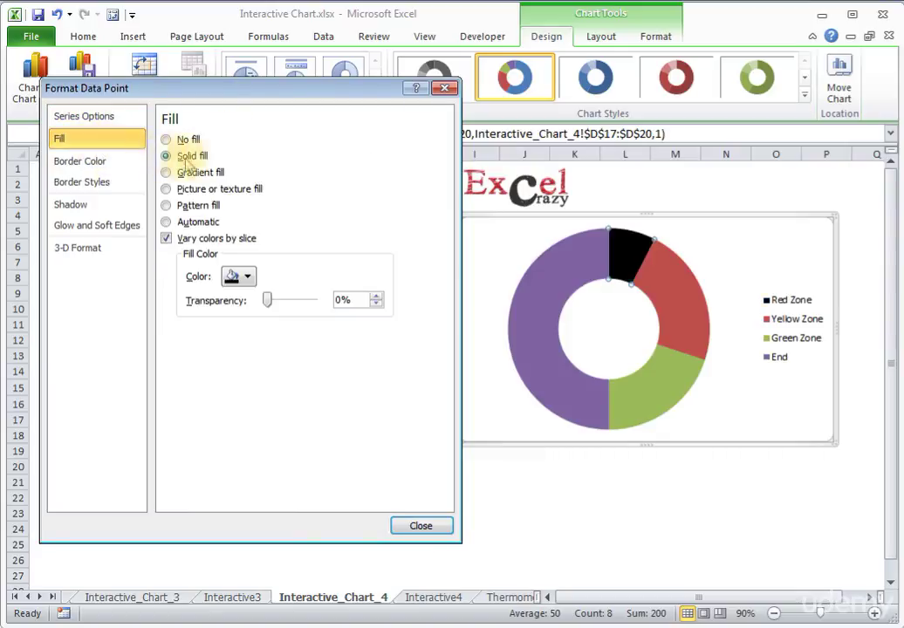
left_click(249, 276)
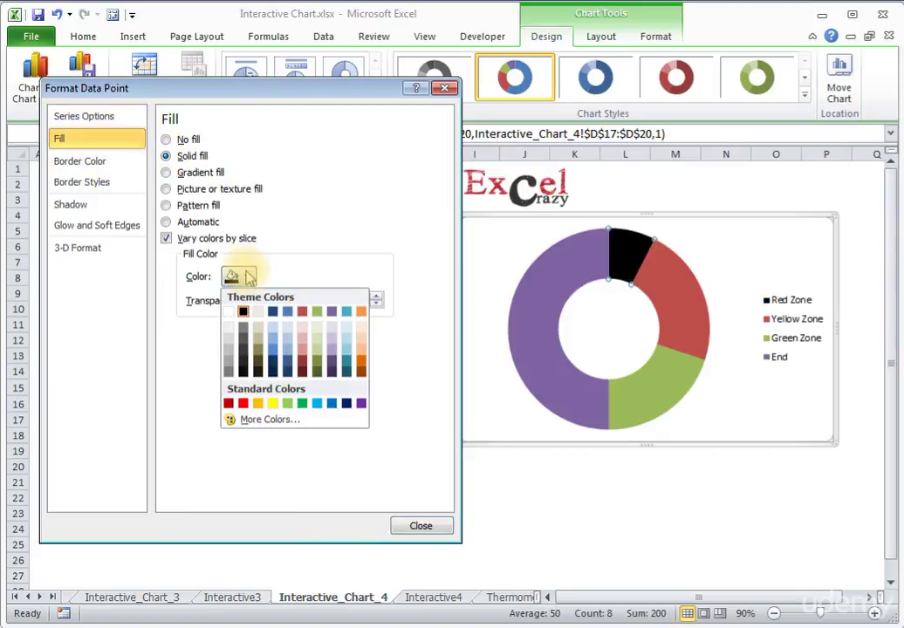
left_click(242, 402)
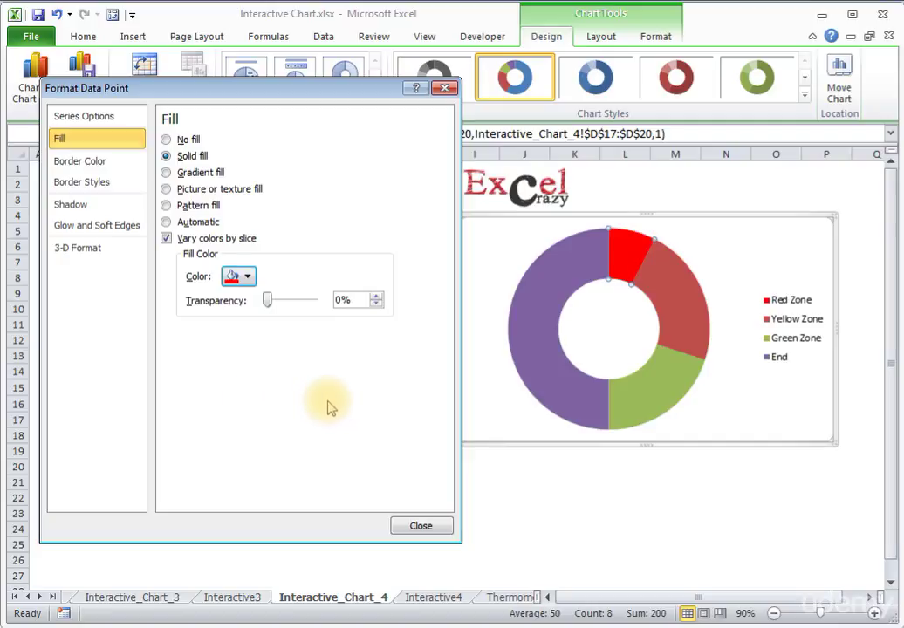
Give the Yellow Zone slice of the doughnut chart a solid fill in standard yellow
left_click(670, 313)
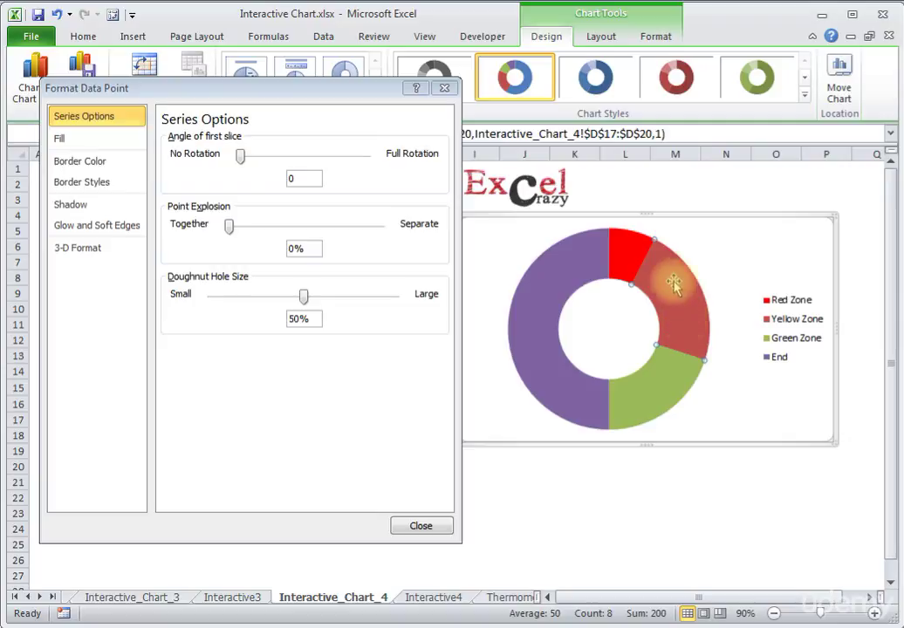
left_click(80, 144)
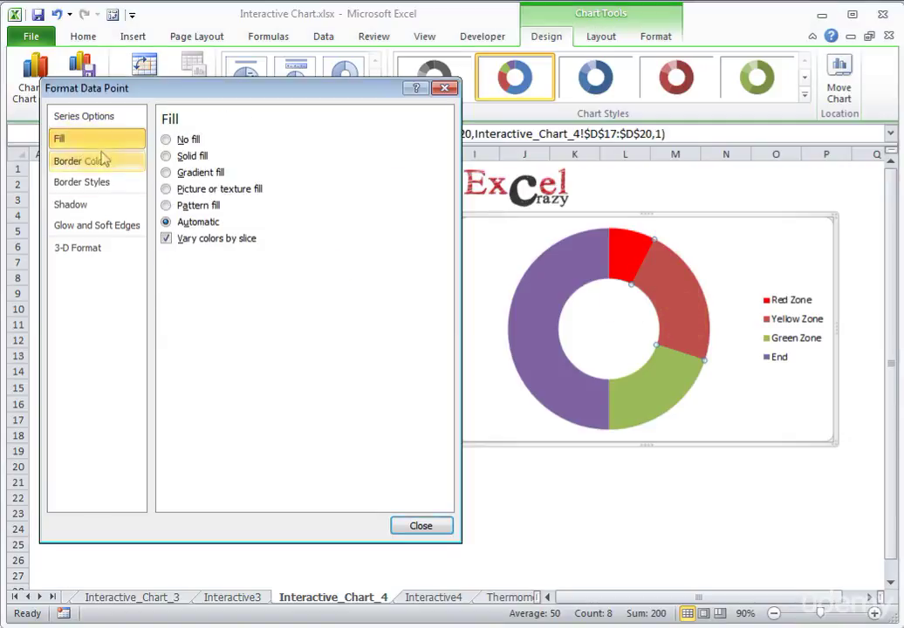
left_click(166, 155)
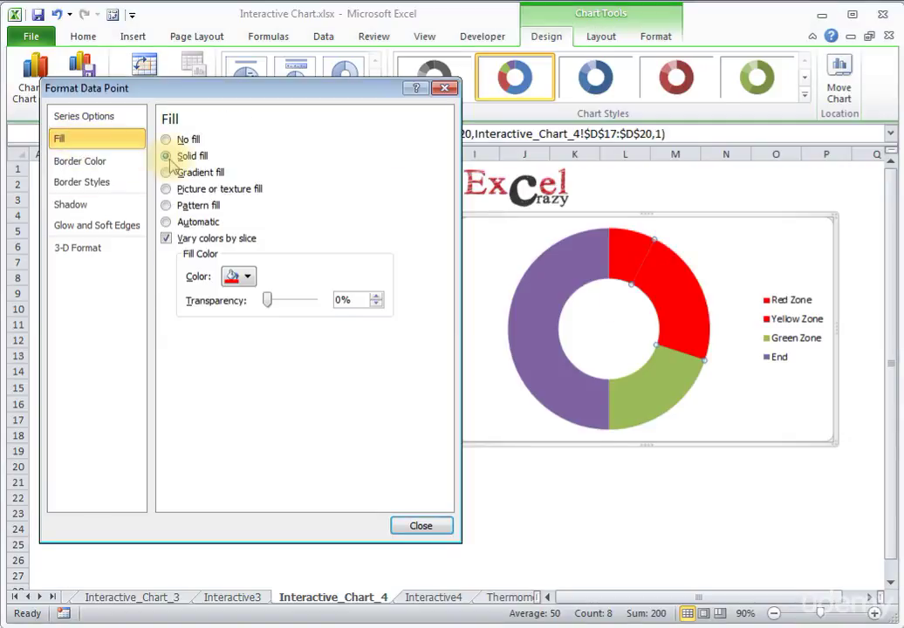
left_click(238, 275)
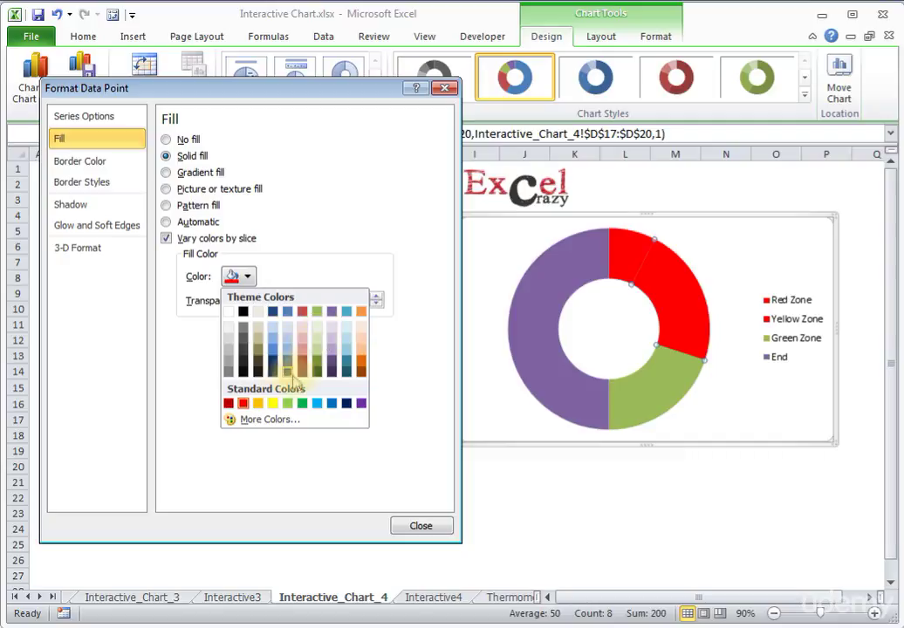
left_click(273, 402)
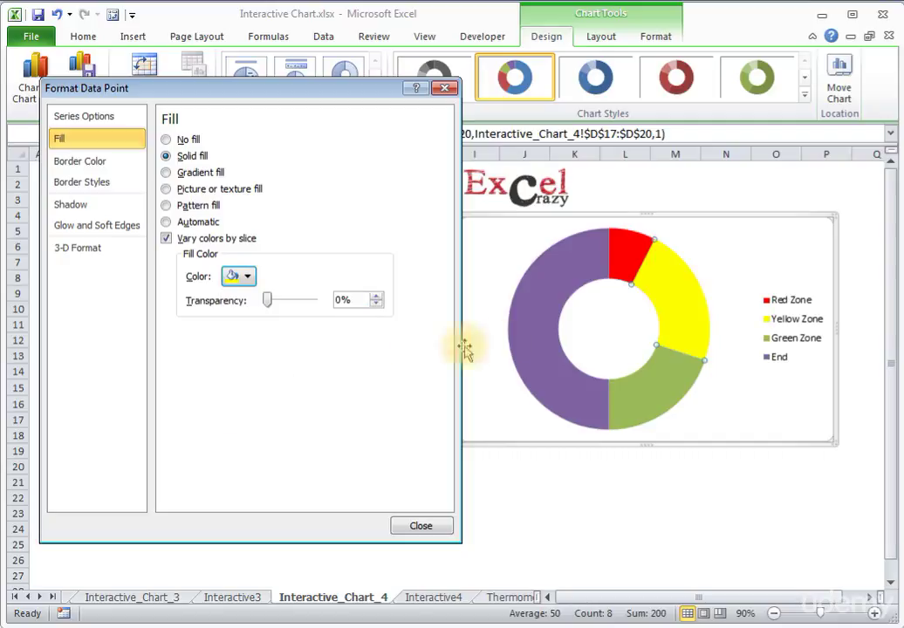
Give the Green Zone slice a solid fill in standard green, then close the formatting dialog and deselect the chart
left_click(653, 394)
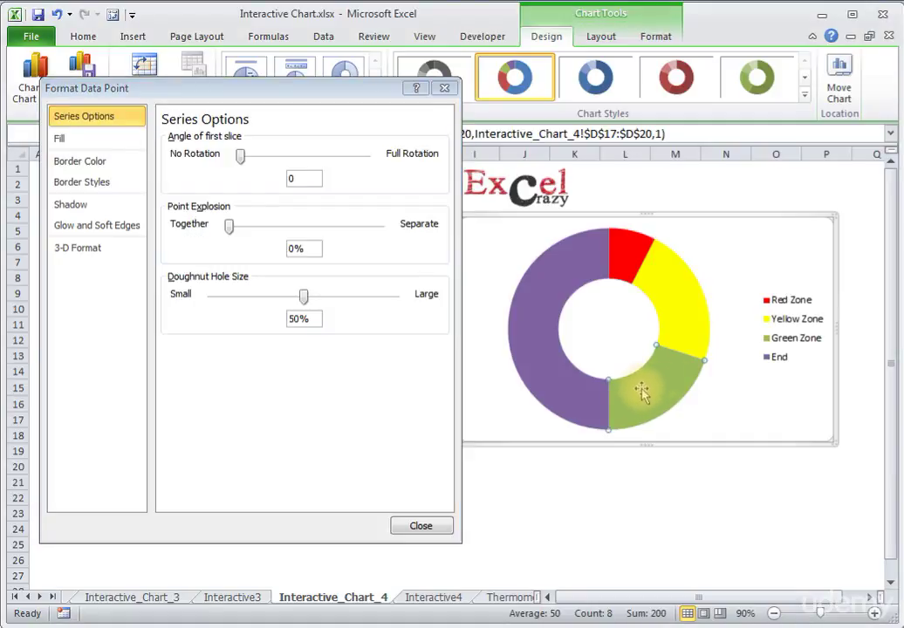
left_click(59, 138)
left_click(171, 155)
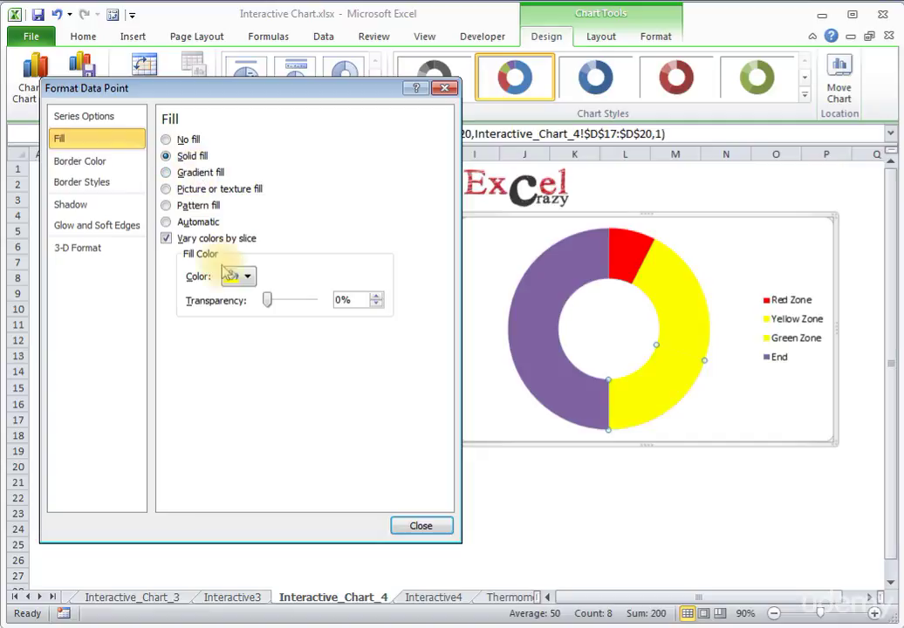
left_click(248, 277)
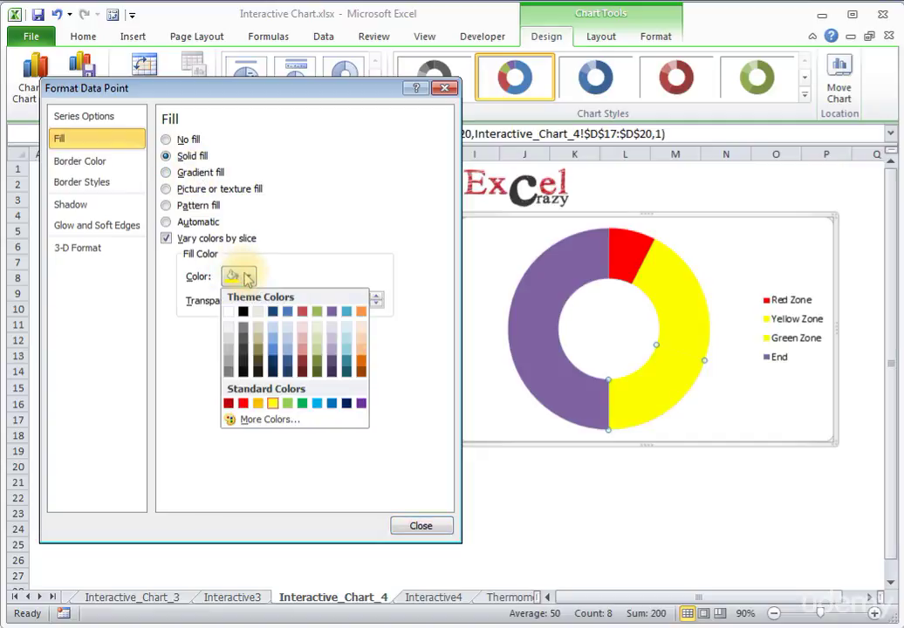
left_click(302, 402)
left_click(401, 524)
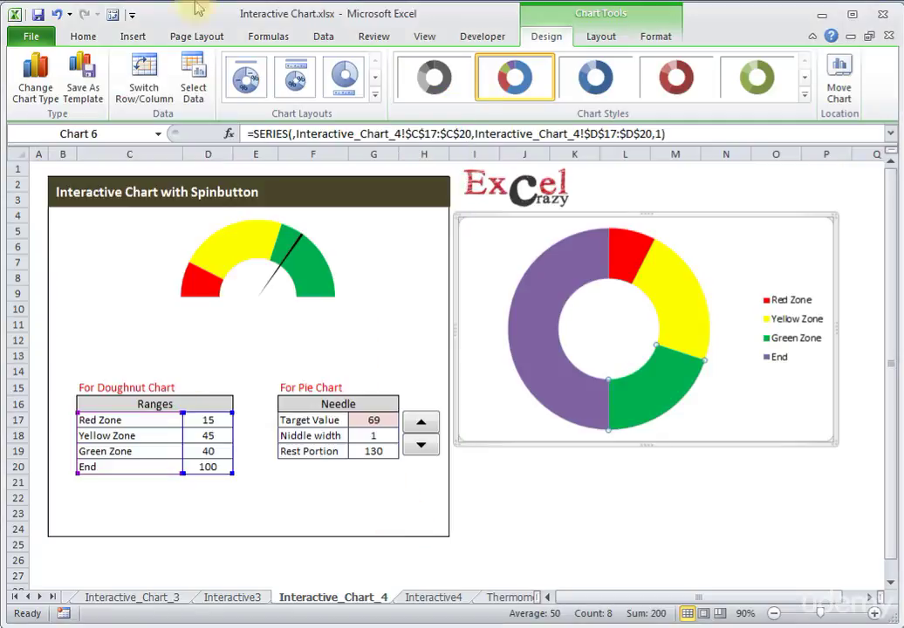
left_click(582, 502)
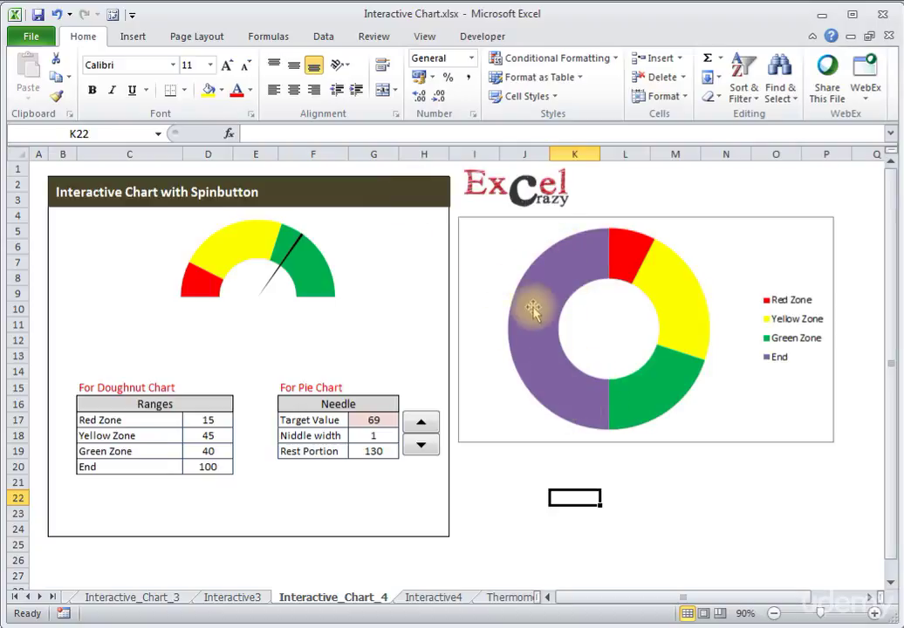
Remove the fill from the End slice of the doughnut chart, then close the formatting dialog and deselect the chart
left_click(551, 361)
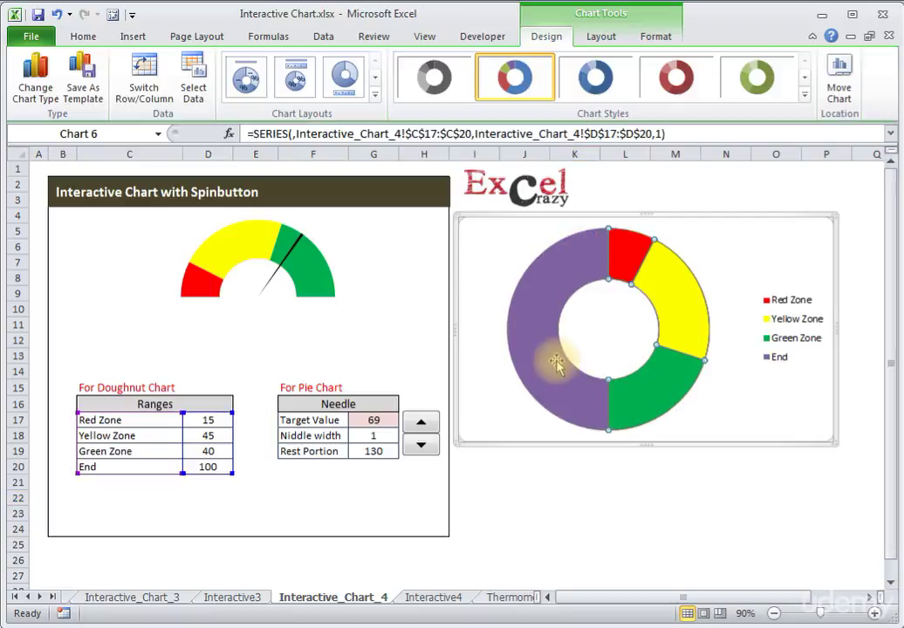
left_click(540, 311)
right_click(540, 311)
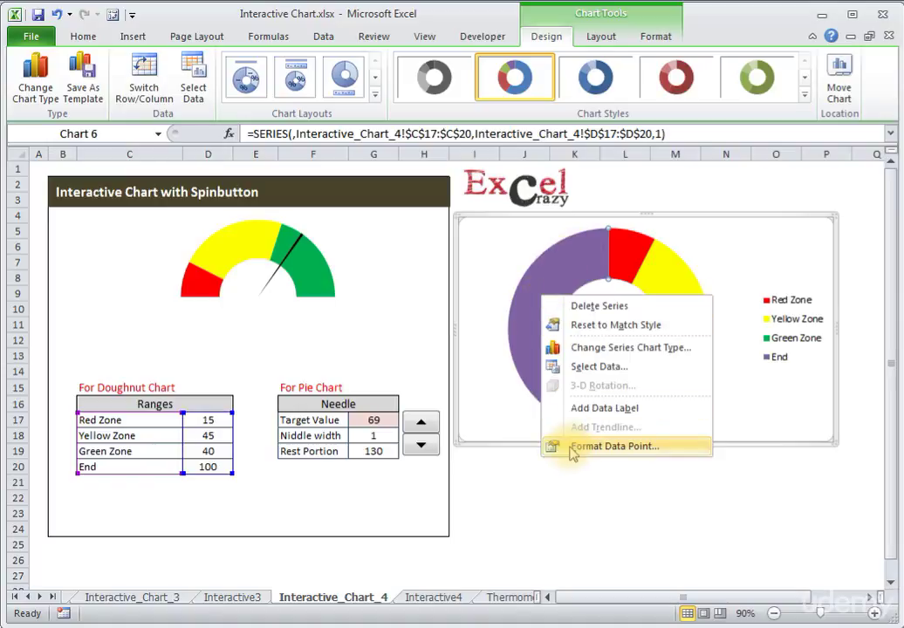
left_click(530, 445)
left_click_drag(332, 87, 304, 88)
left_click(103, 140)
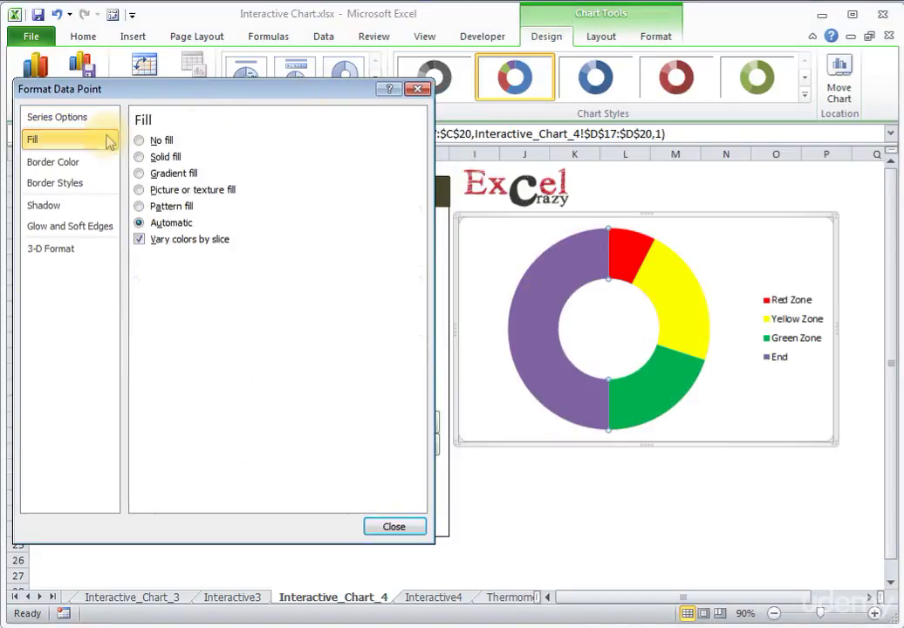
left_click(139, 141)
left_click(393, 526)
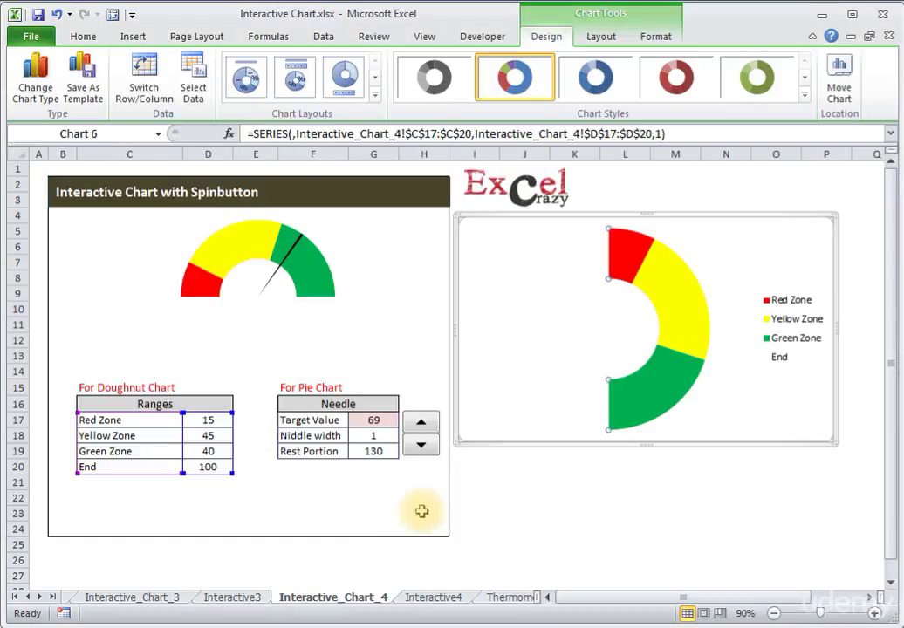
left_click(669, 496)
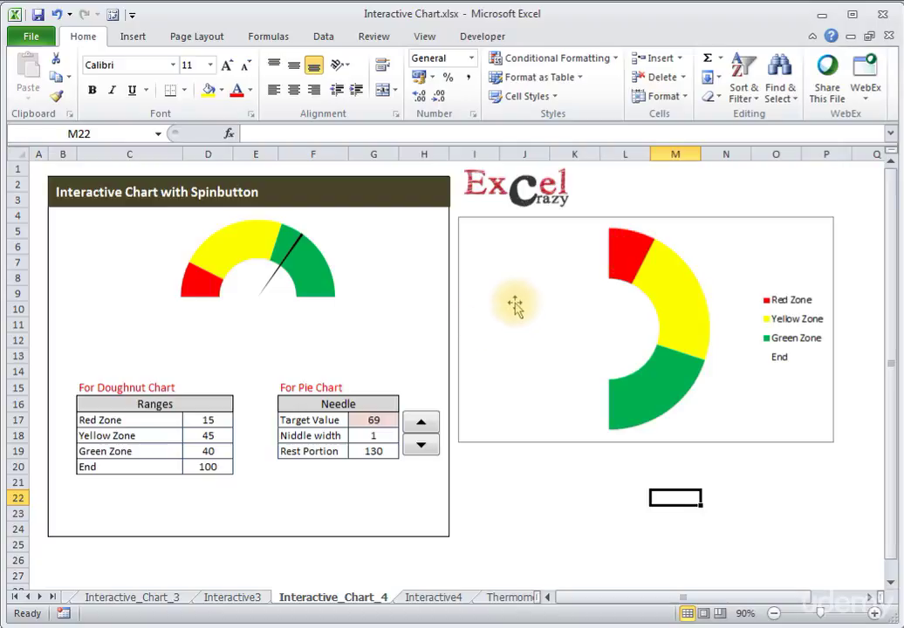
Rotate the doughnut series by setting its angle of first slice to 270, then close the formatting dialog
left_click(622, 251)
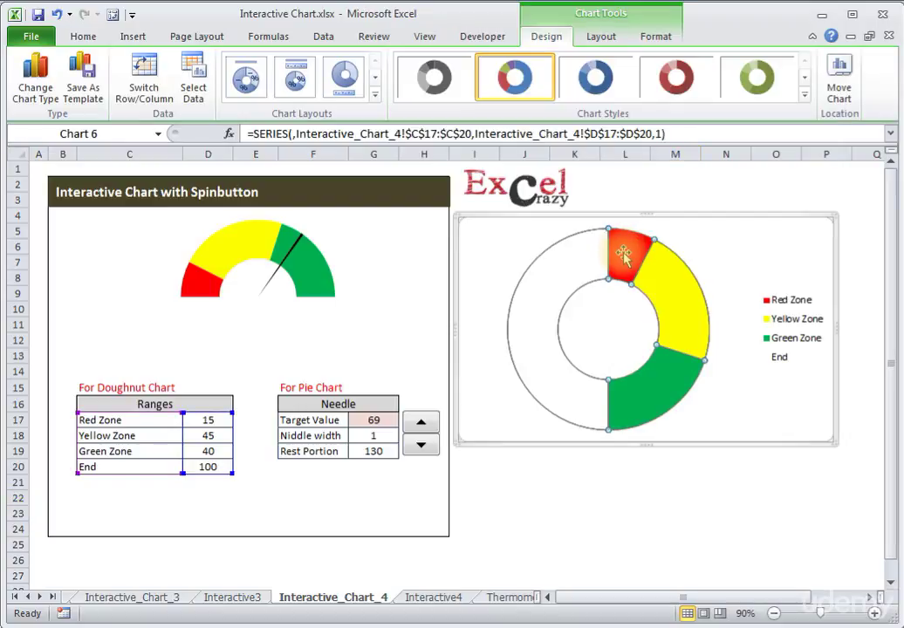
right_click(622, 253)
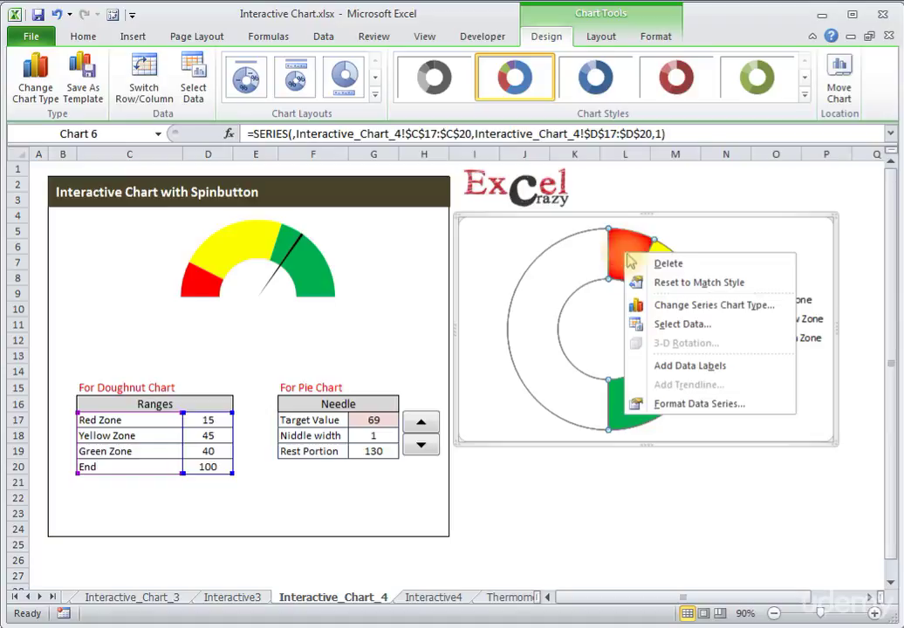
left_click(691, 404)
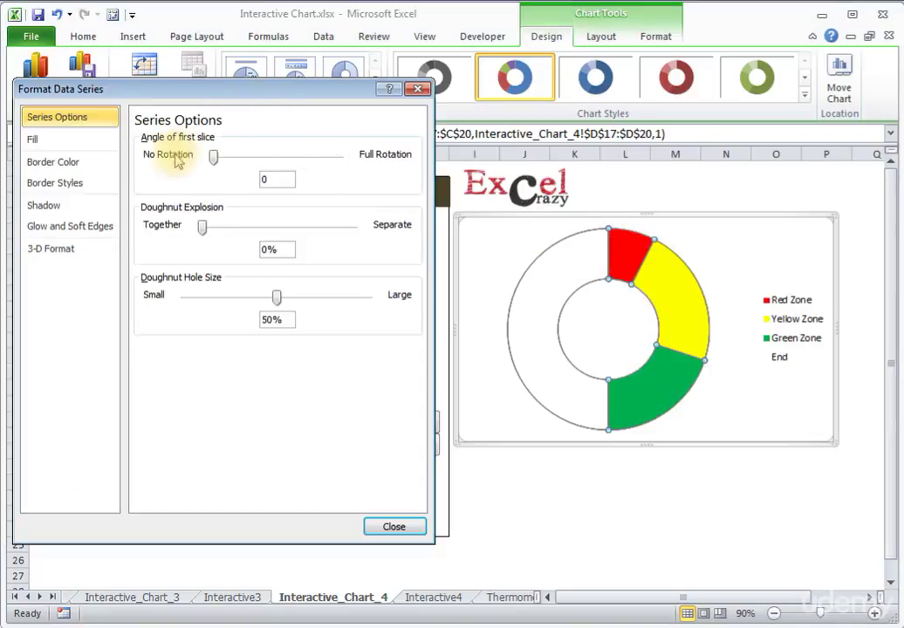
double_click(257, 179)
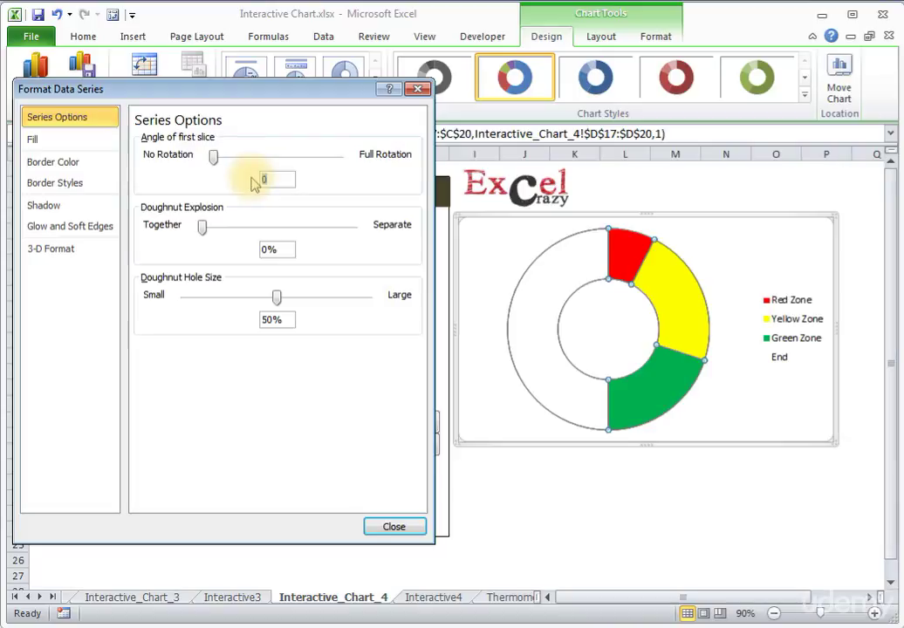
type("270")
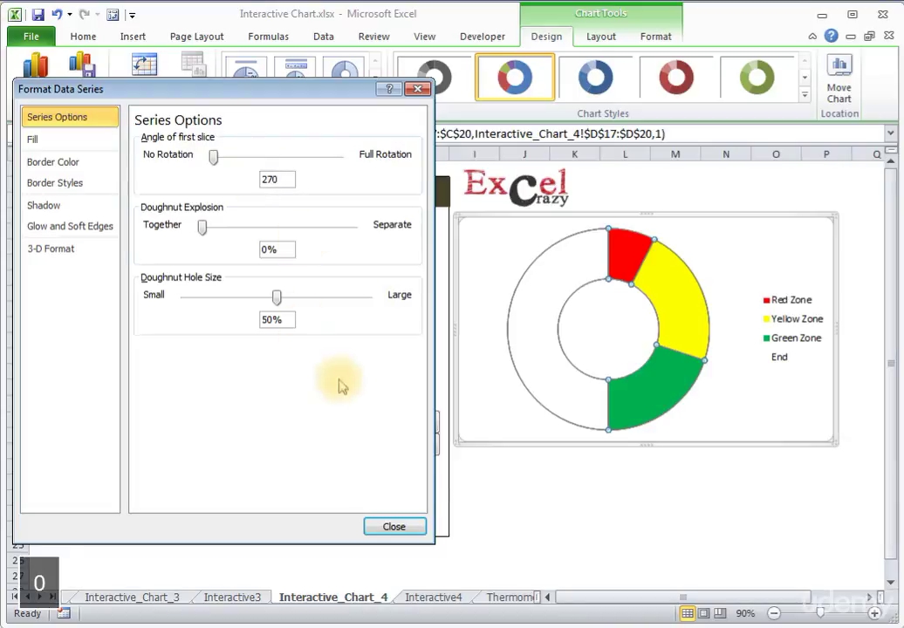
left_click(394, 526)
left_click(624, 513)
Delete the legend from the new doughnut chart
left_click(728, 421)
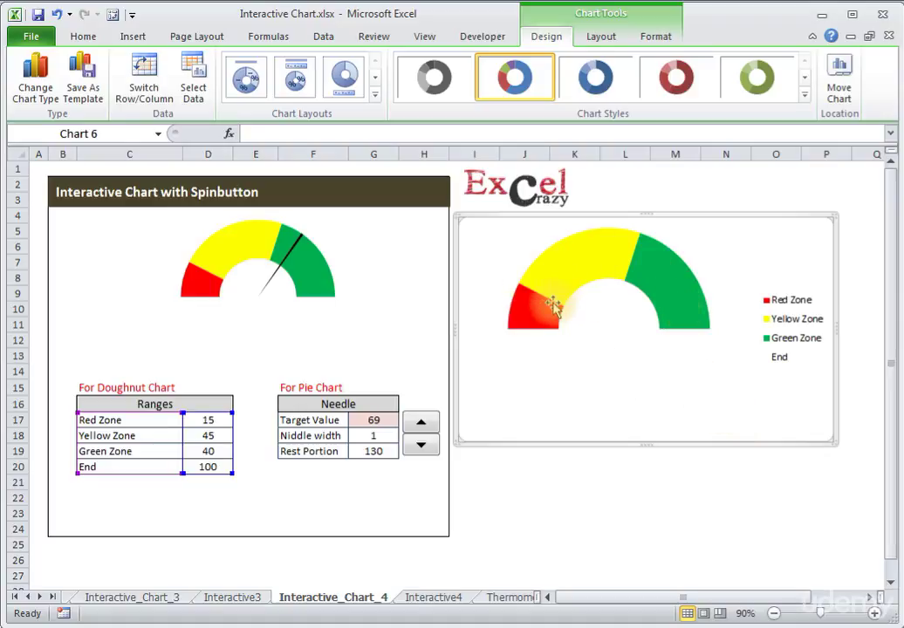
left_click(808, 307)
key("Delete")
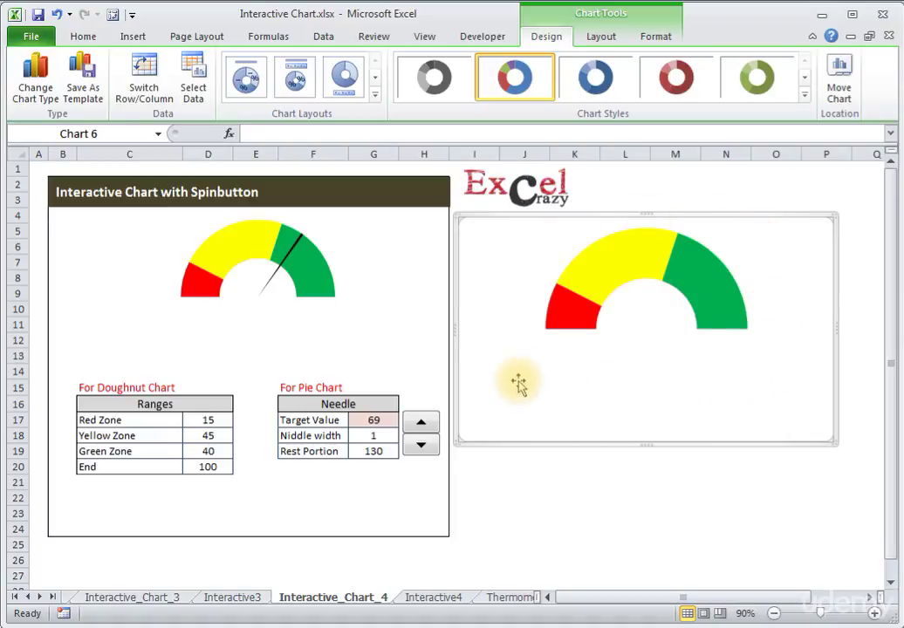
Add an unnamed second data series to the doughnut chart with the needle values G17:G19, then deselect the chart
left_click(746, 246)
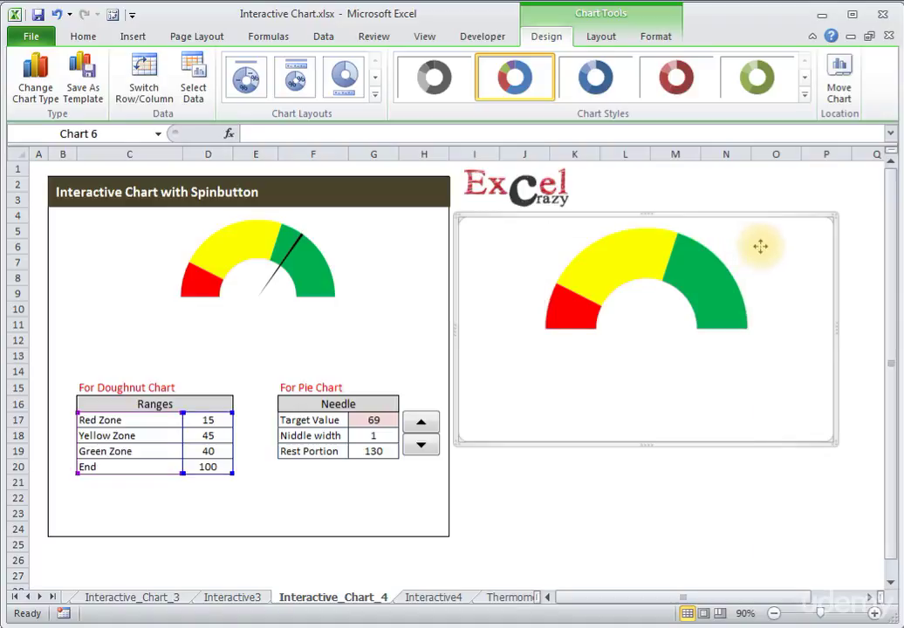
right_click(758, 247)
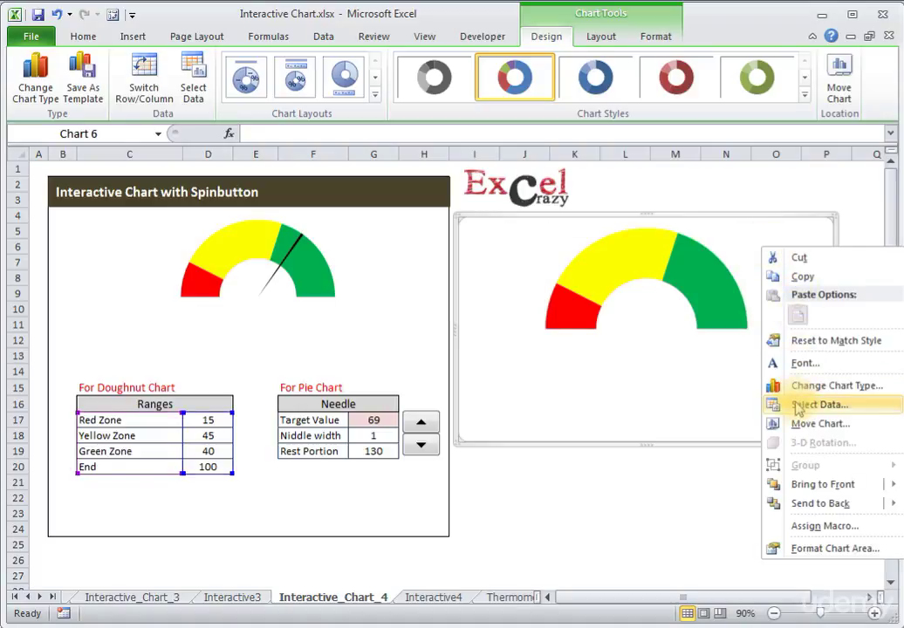
left_click(811, 404)
left_click_drag(631, 129, 513, 105)
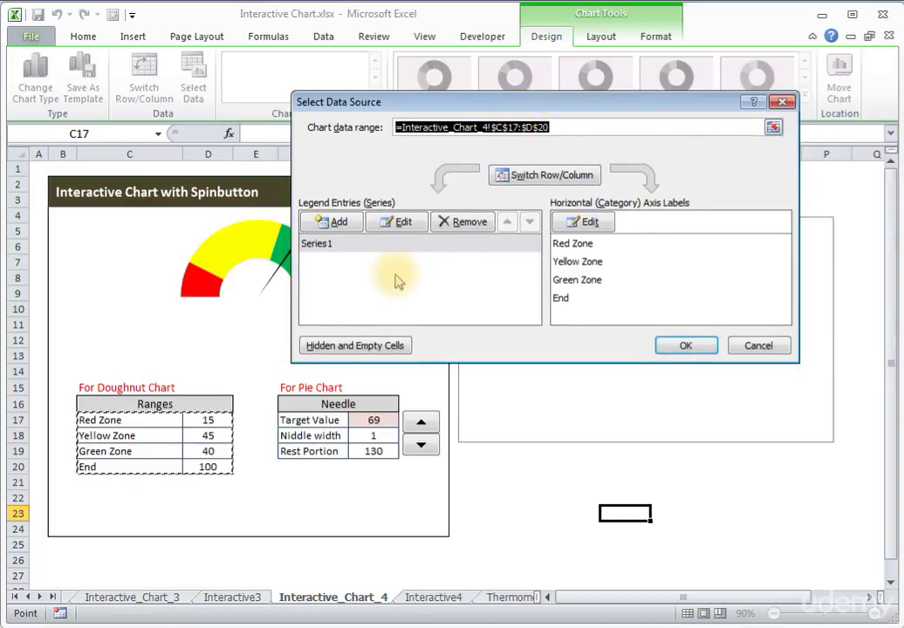
left_click(336, 223)
left_click_drag(607, 196, 420, 149)
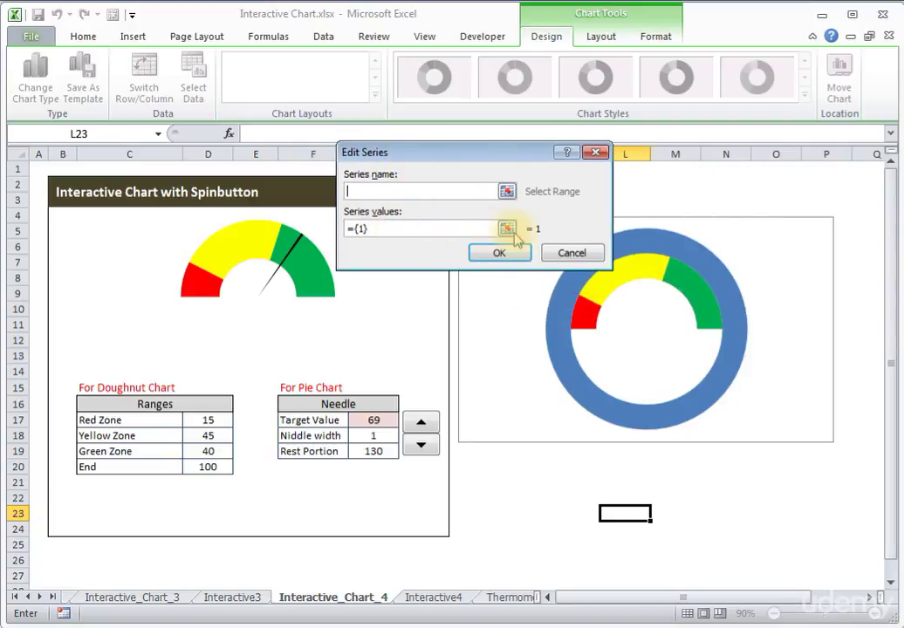
left_click(507, 229)
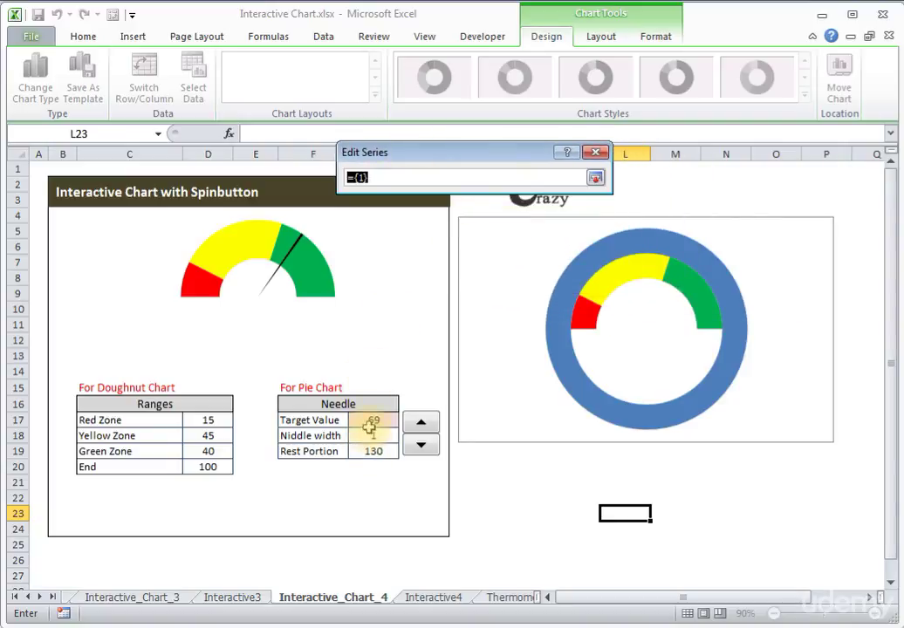
left_click_drag(369, 423, 375, 449)
left_click(595, 177)
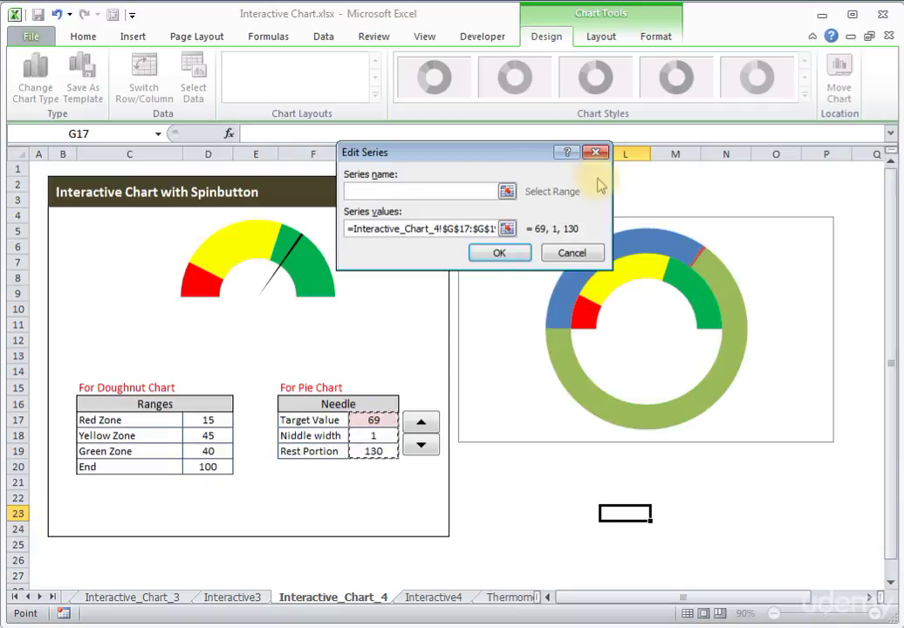
left_click(499, 252)
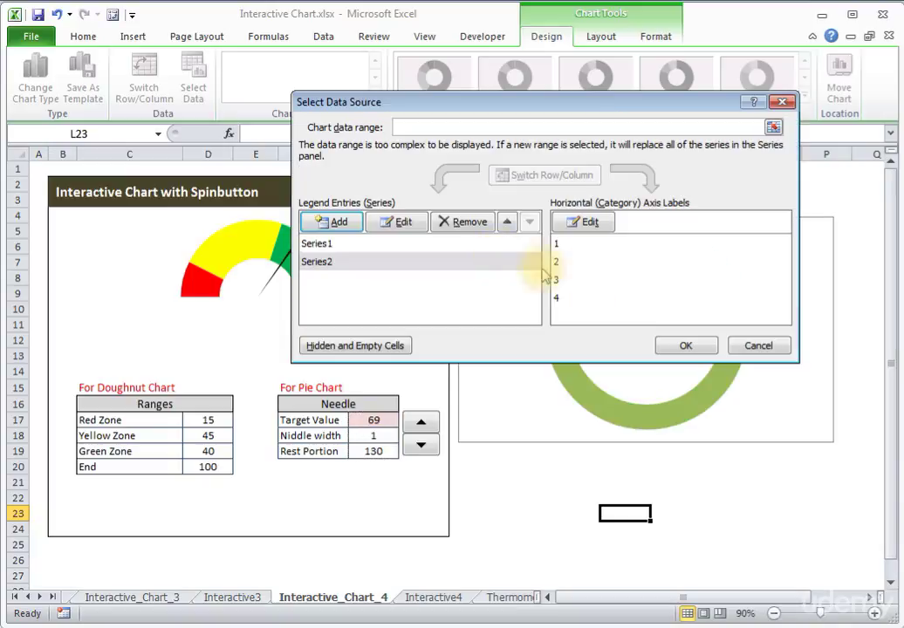
left_click(684, 346)
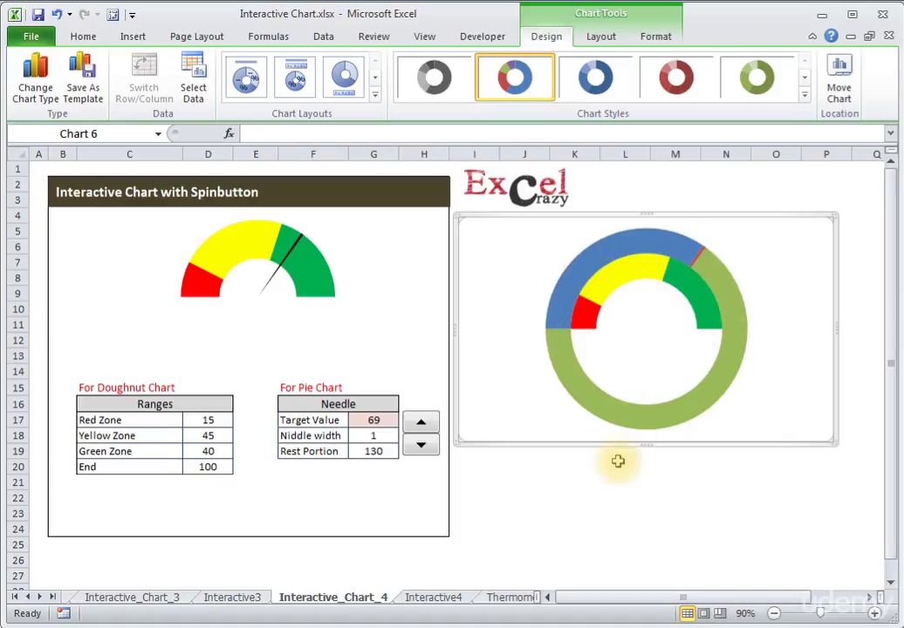
left_click(552, 508)
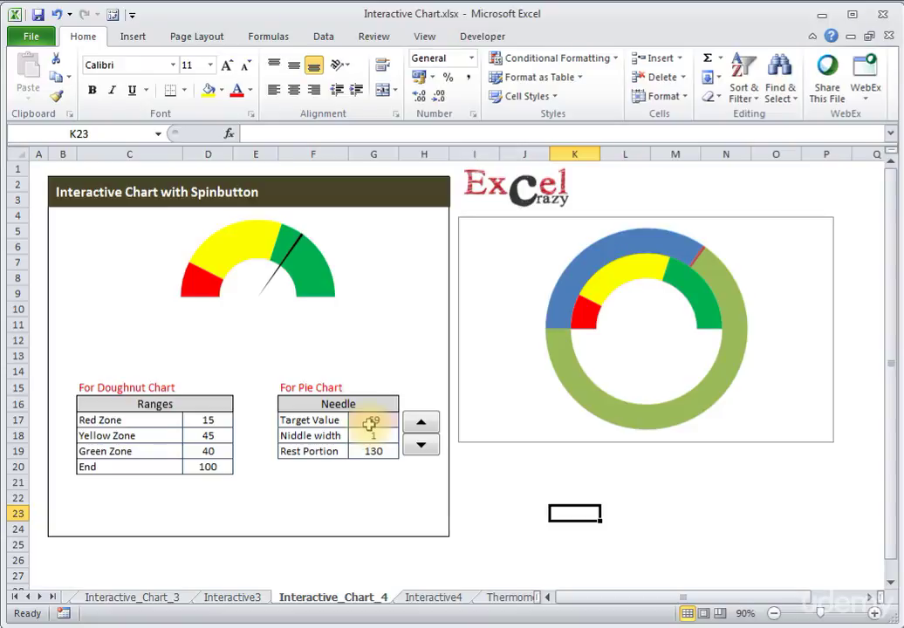
Examine the needle table's Target Value, Niddle width and Rest Portion formula, and compare them with the doughnut ranges D17:D20
left_click(372, 422)
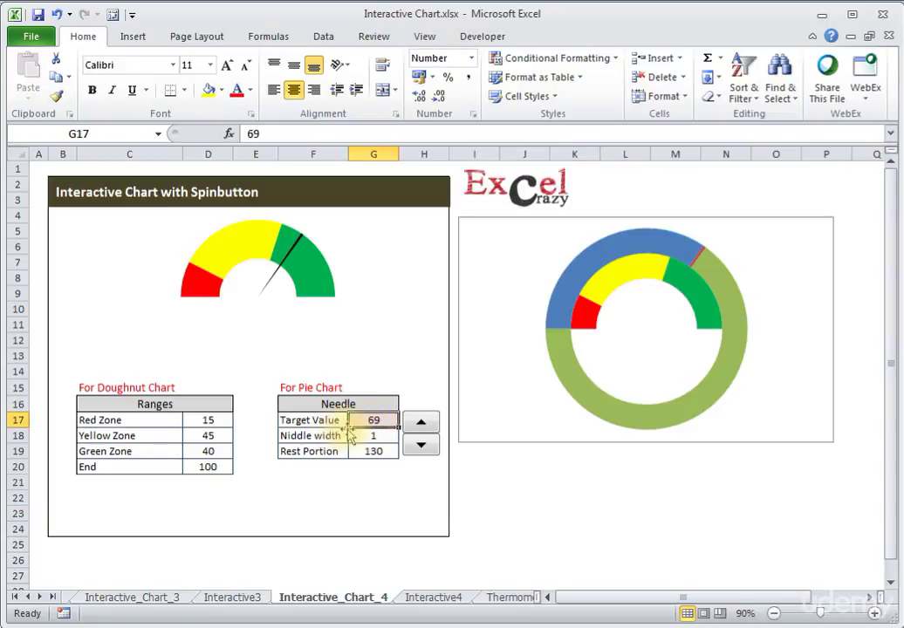
left_click(367, 438)
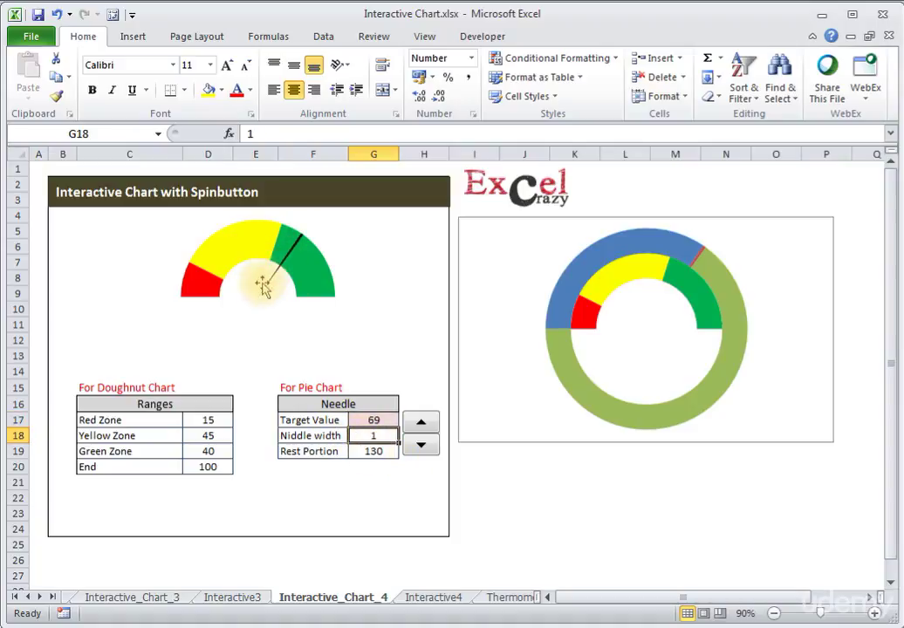
left_click(375, 421)
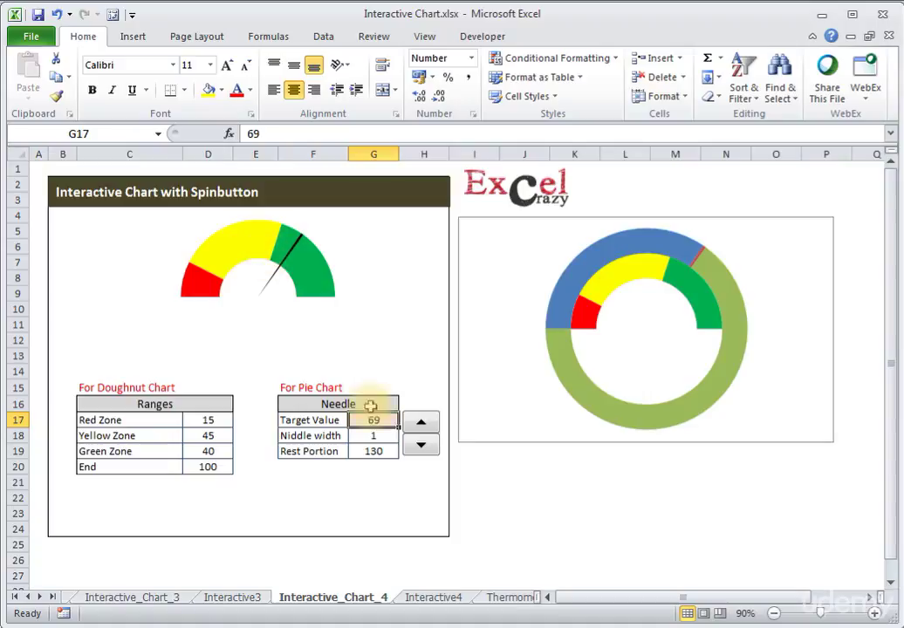
left_click(375, 452)
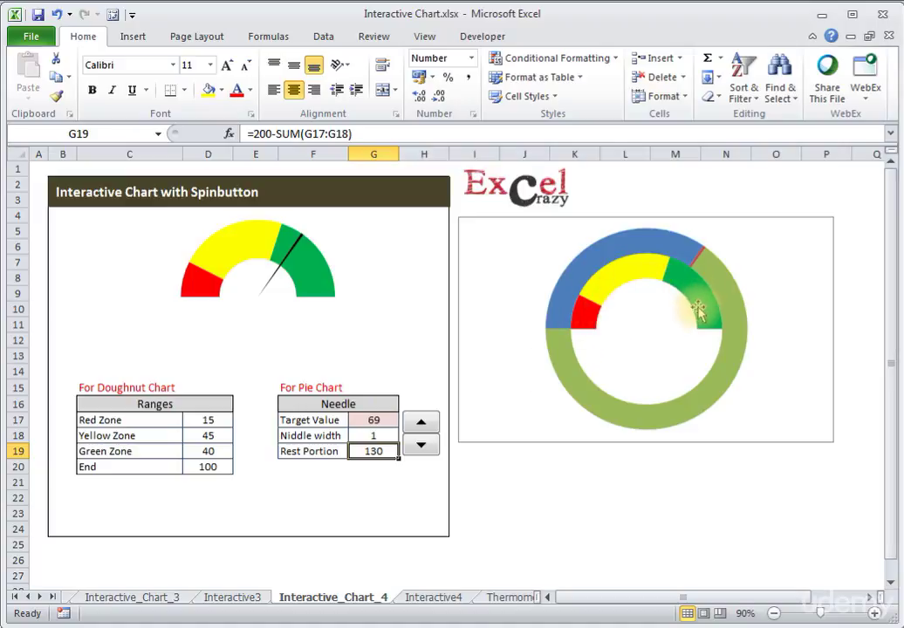
left_click_drag(220, 419, 244, 466)
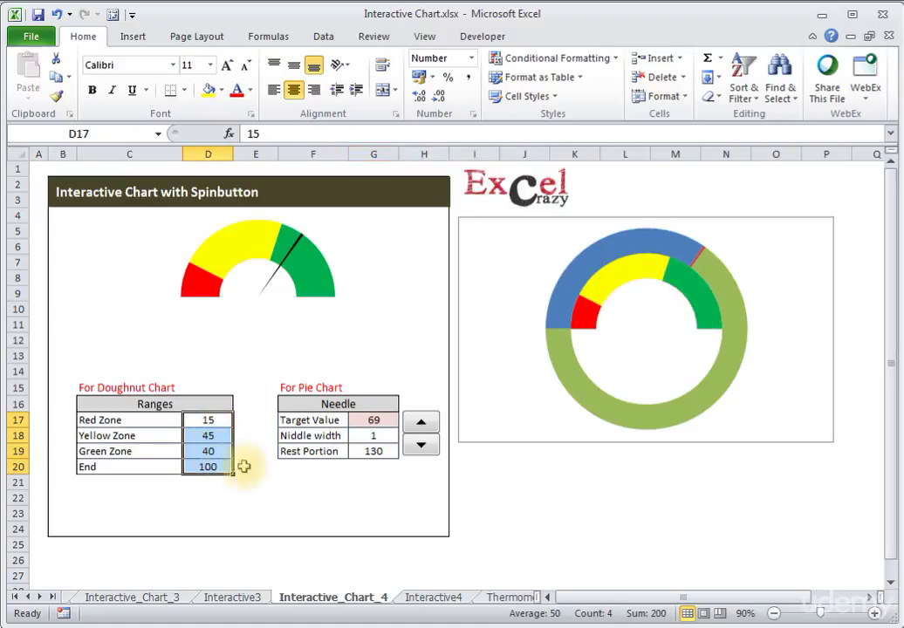
left_click(367, 454)
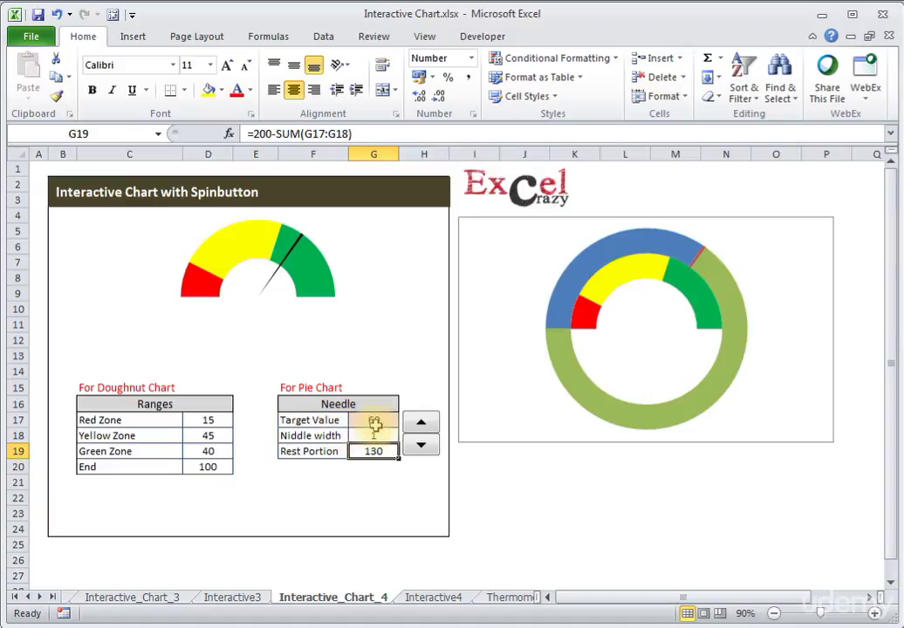
Change the chart type of the outer needle series to a plain 2-D pie
left_click(563, 321)
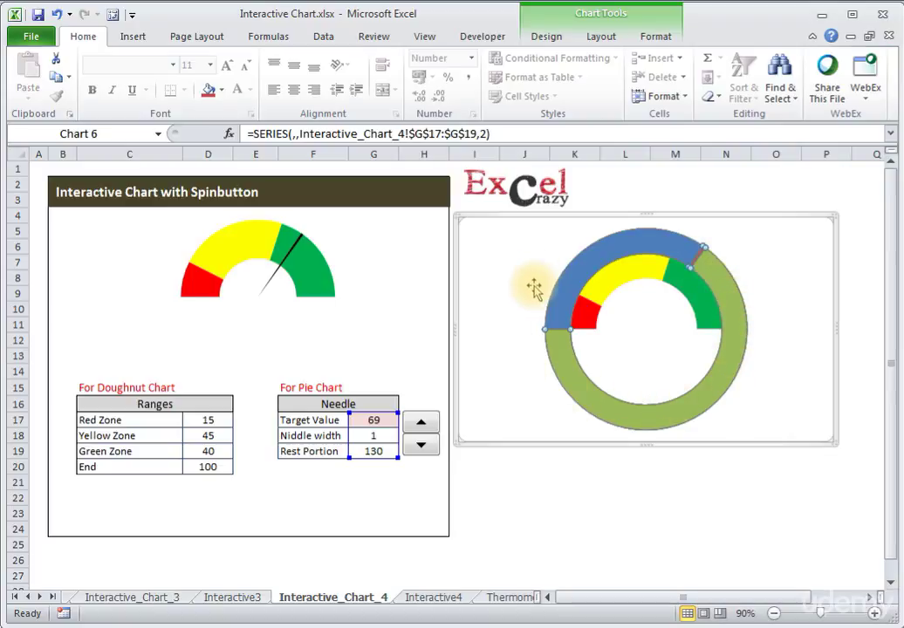
right_click(585, 261)
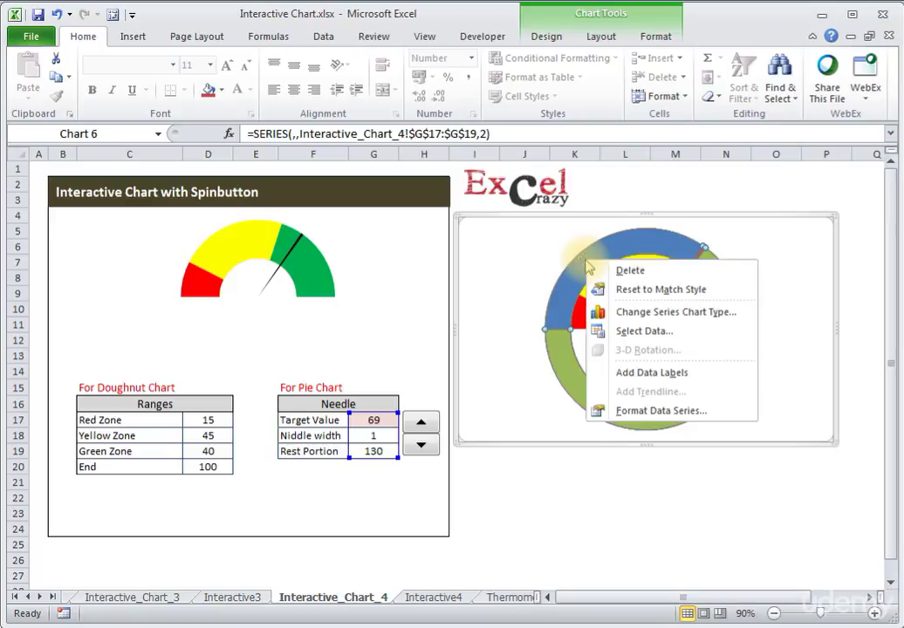
left_click(638, 317)
left_click_drag(483, 127, 355, 116)
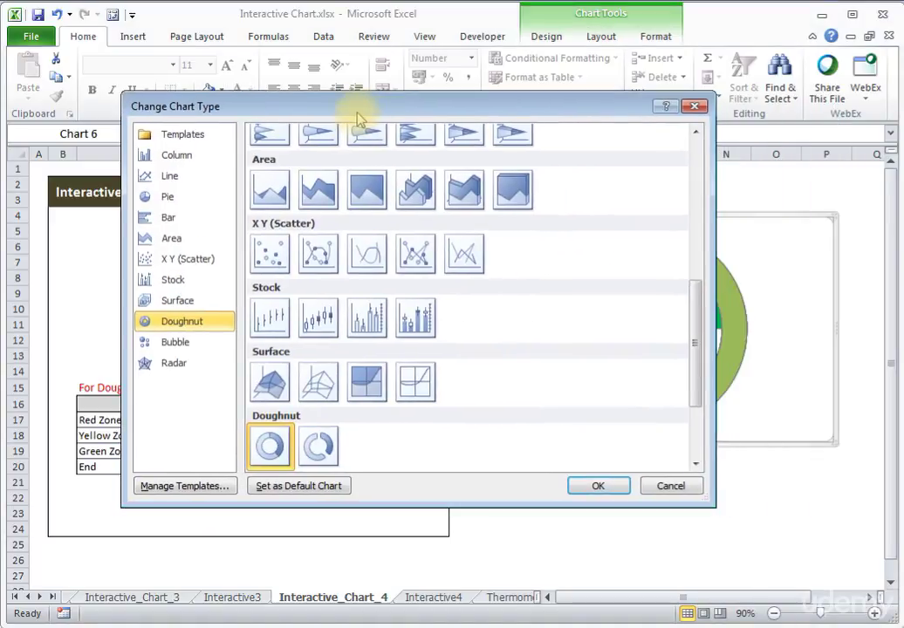
left_click_drag(703, 344, 695, 280)
left_click(265, 181)
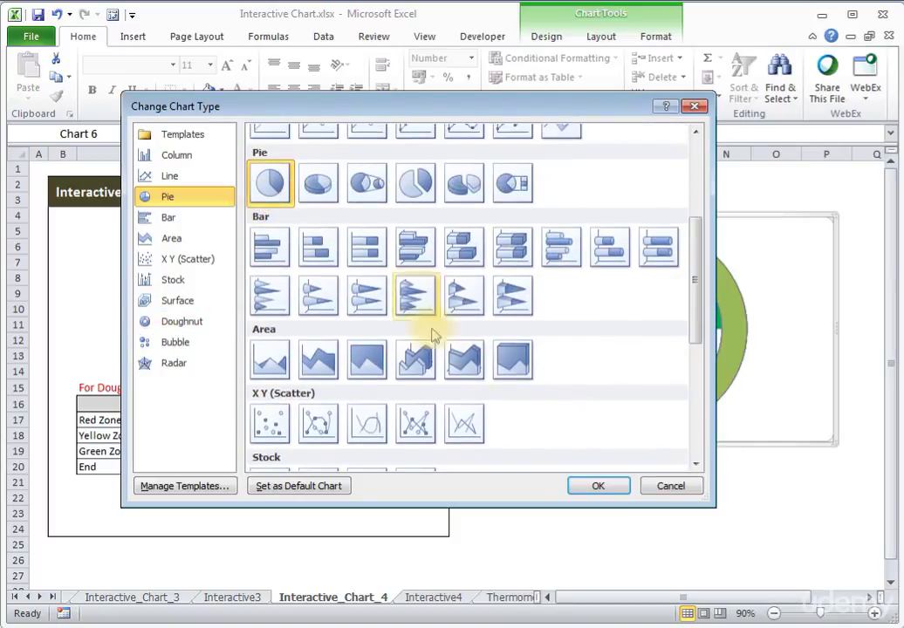
key("Delete")
left_click(578, 484)
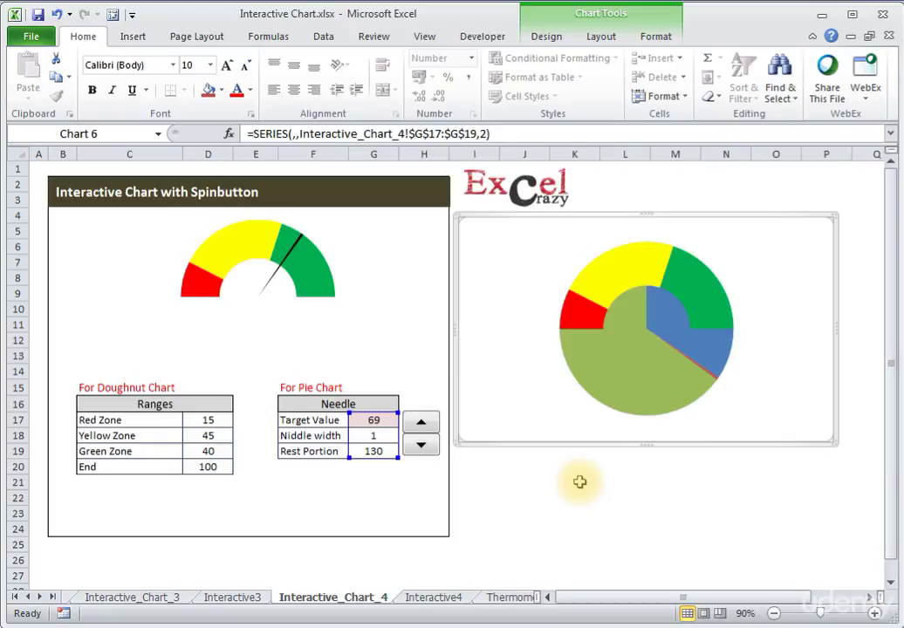
left_click(580, 489)
Plot the needle pie series G17:G19 on the secondary axis, then deselect the series
left_click(770, 418)
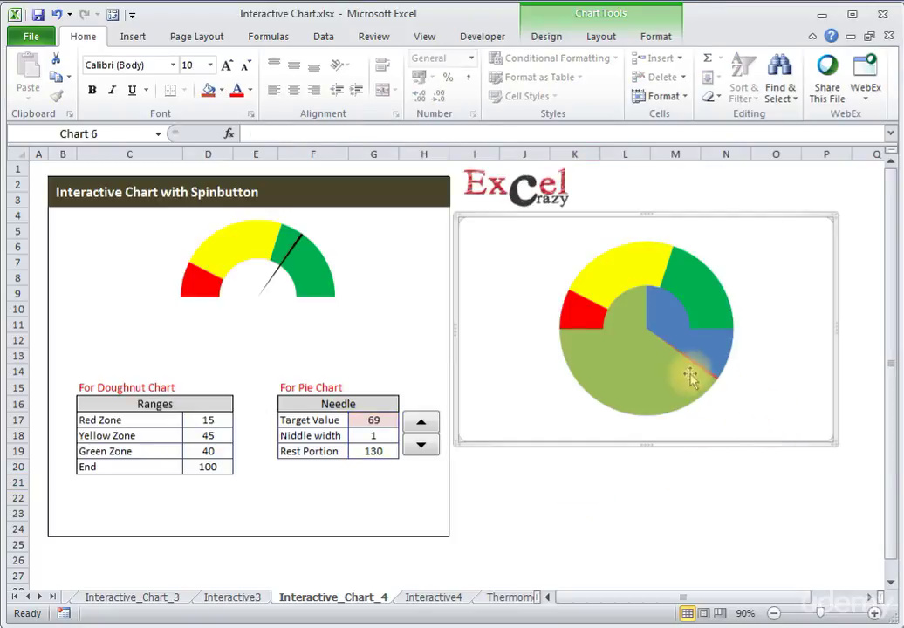
left_click(634, 308)
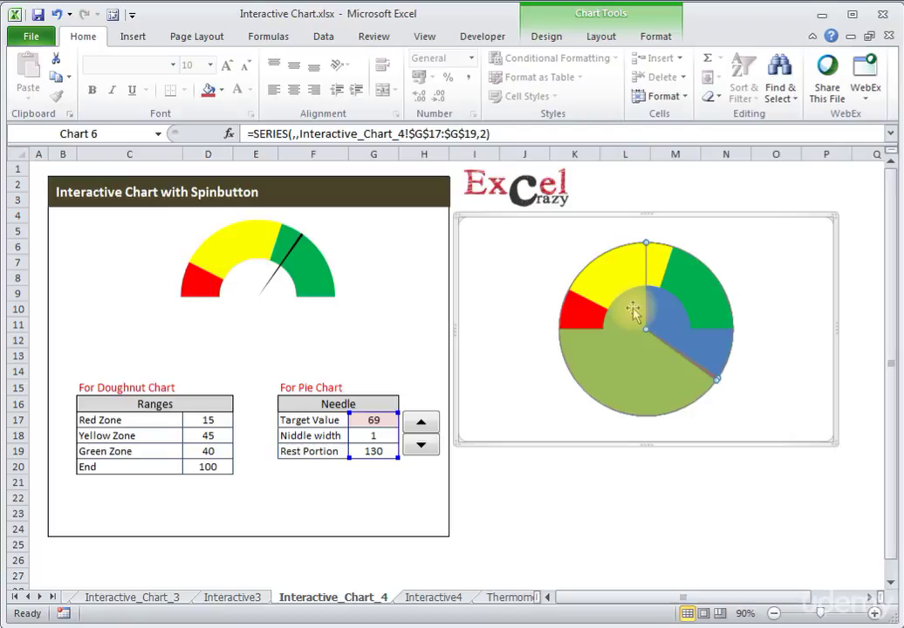
right_click(633, 309)
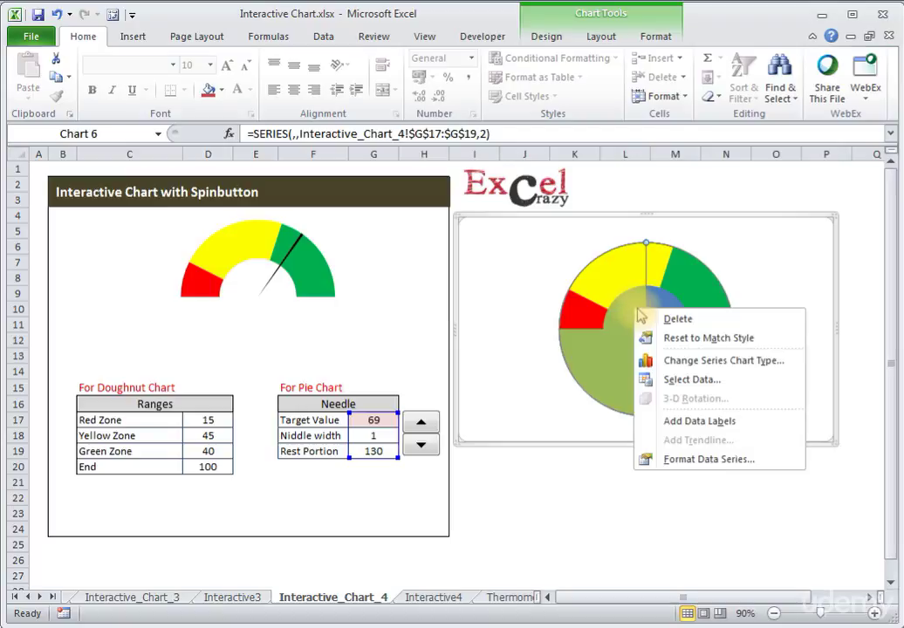
left_click(707, 460)
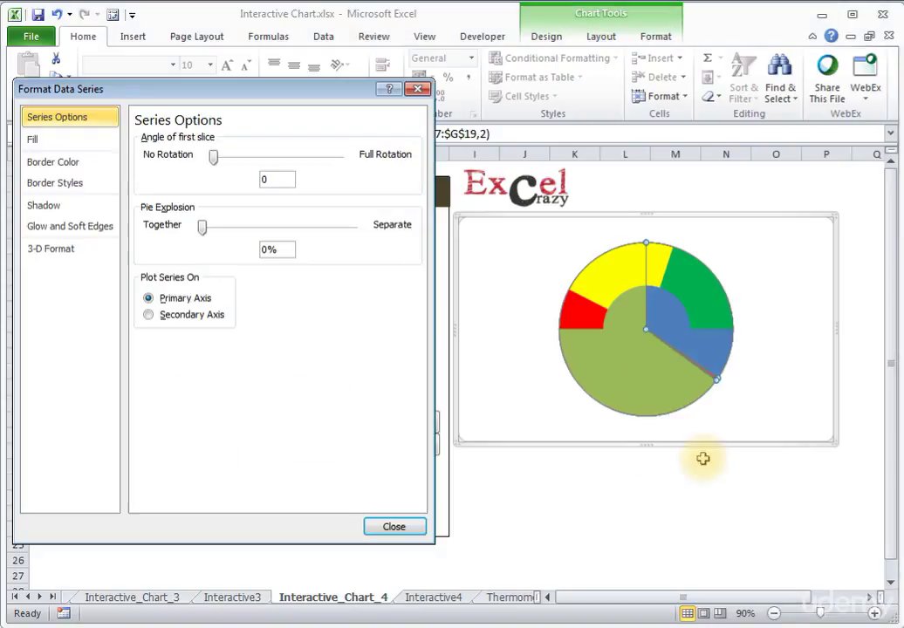
left_click(174, 316)
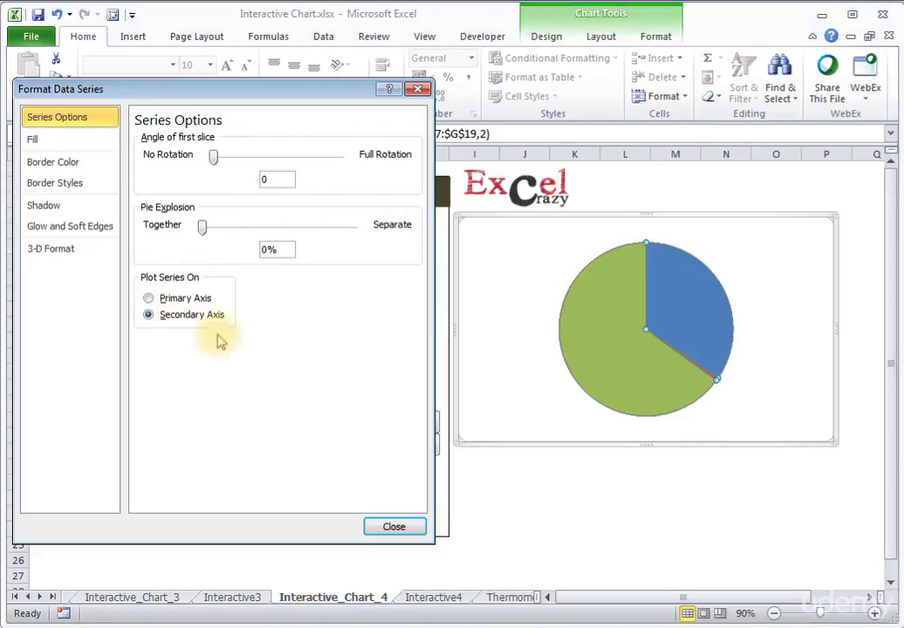
left_click(393, 526)
left_click(729, 415)
left_click(776, 395)
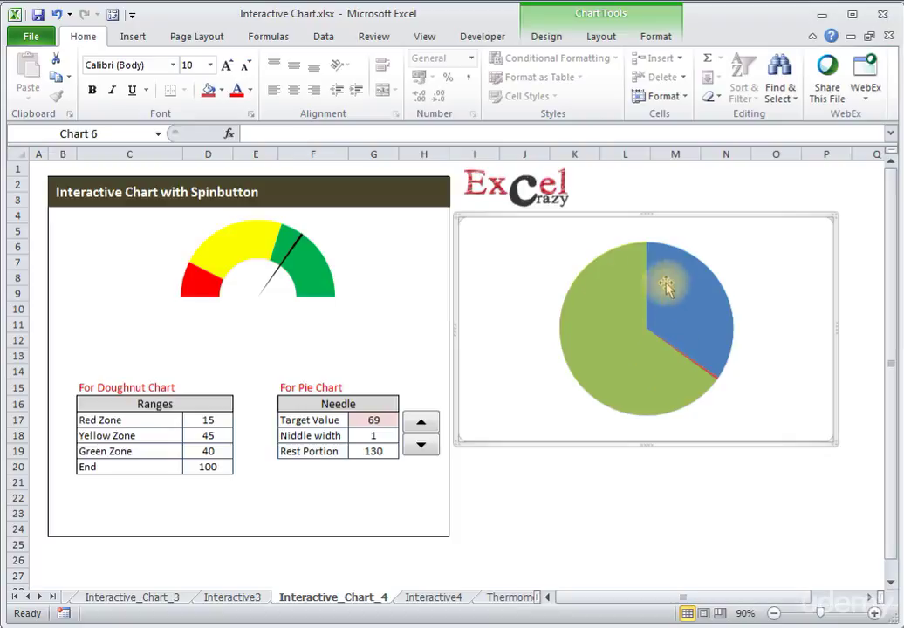
Set the needle pie series' angle of first slice to 270 degrees
left_click(611, 296)
right_click(612, 296)
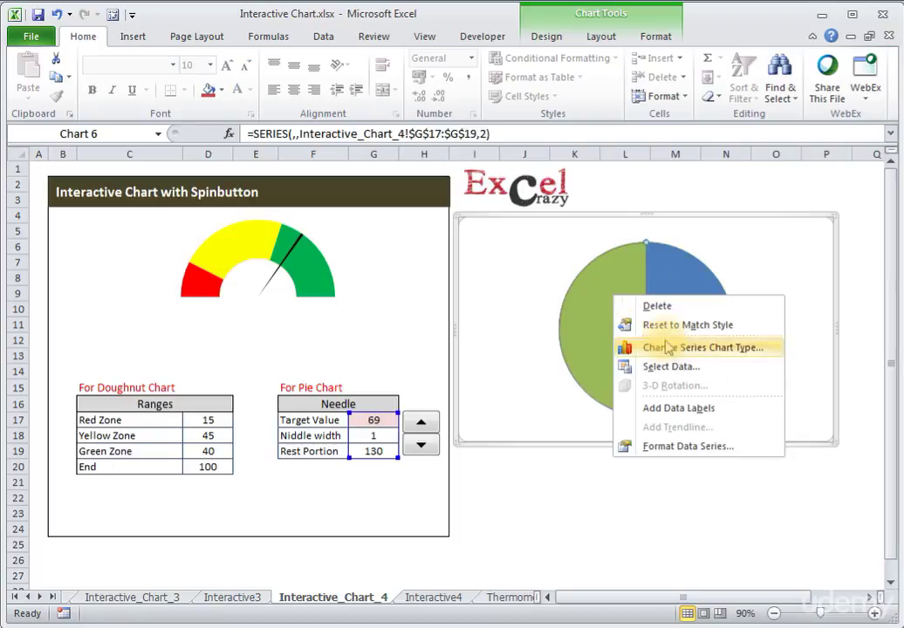
left_click(679, 447)
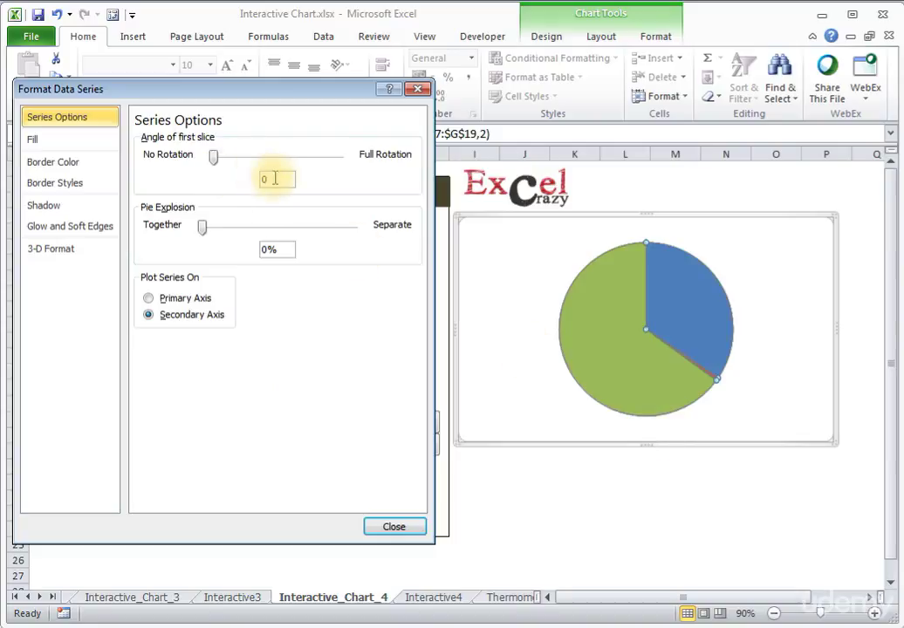
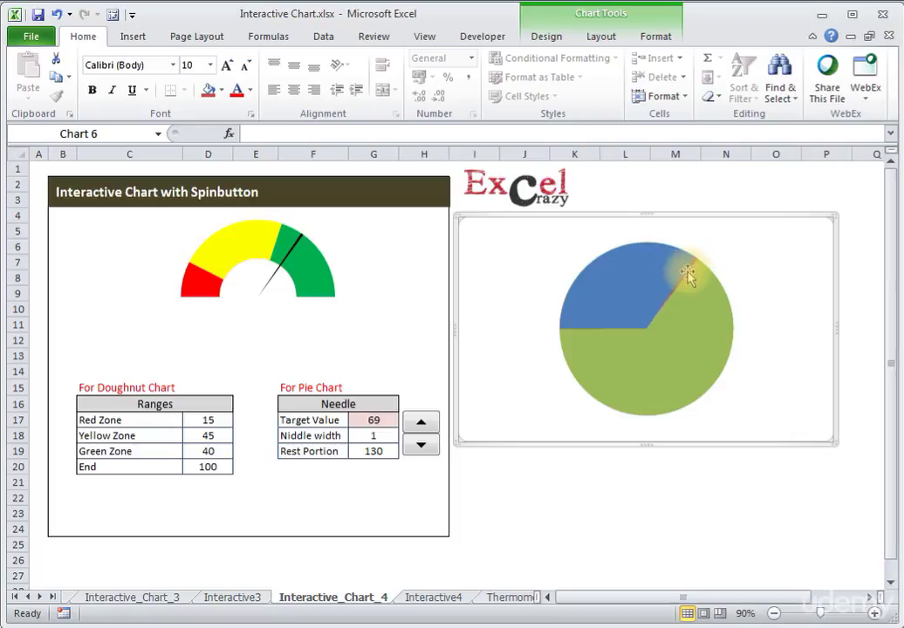
Remove the fill from the green Rest Portion slice of the needle pie
left_click(636, 276)
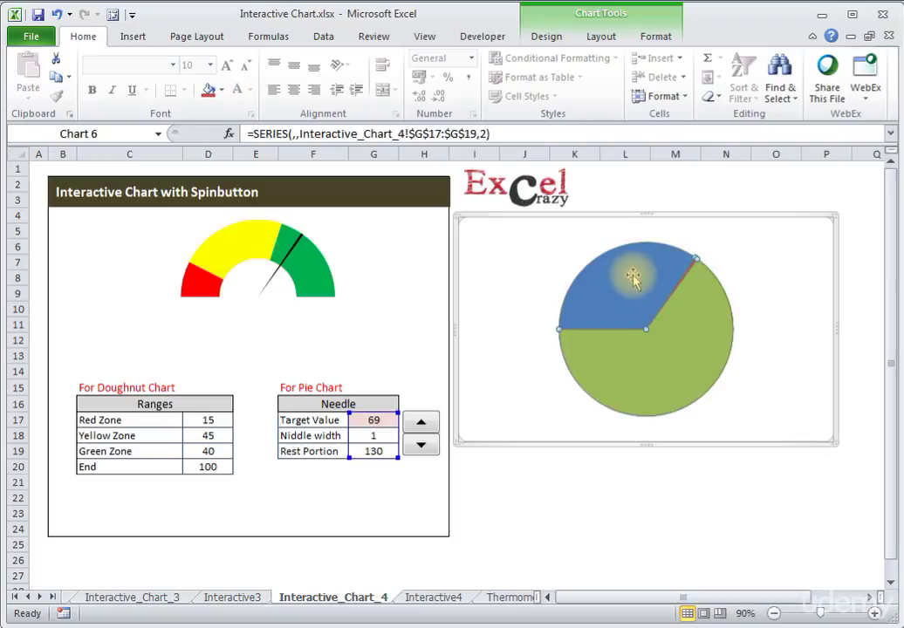
right_click(702, 344)
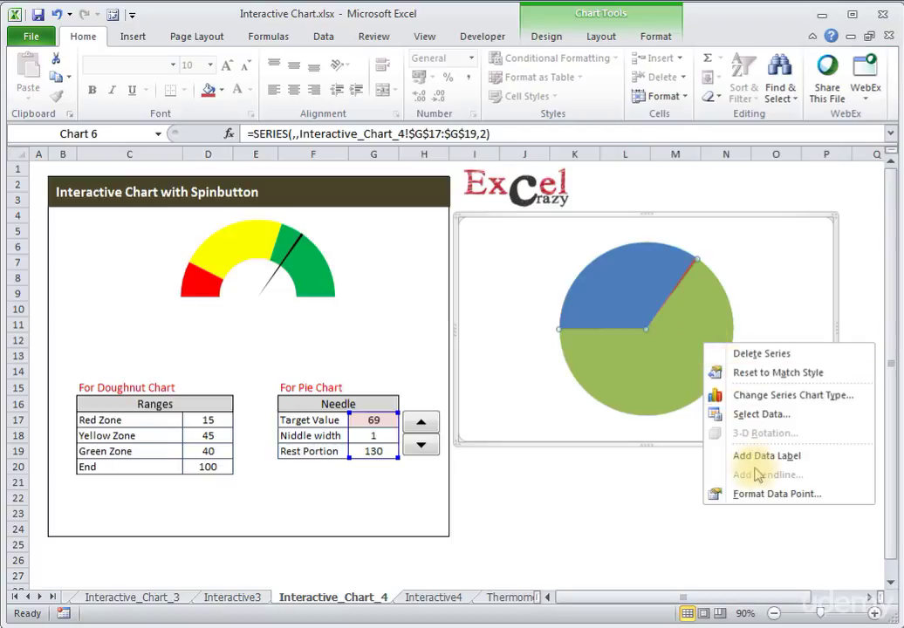
left_click(752, 493)
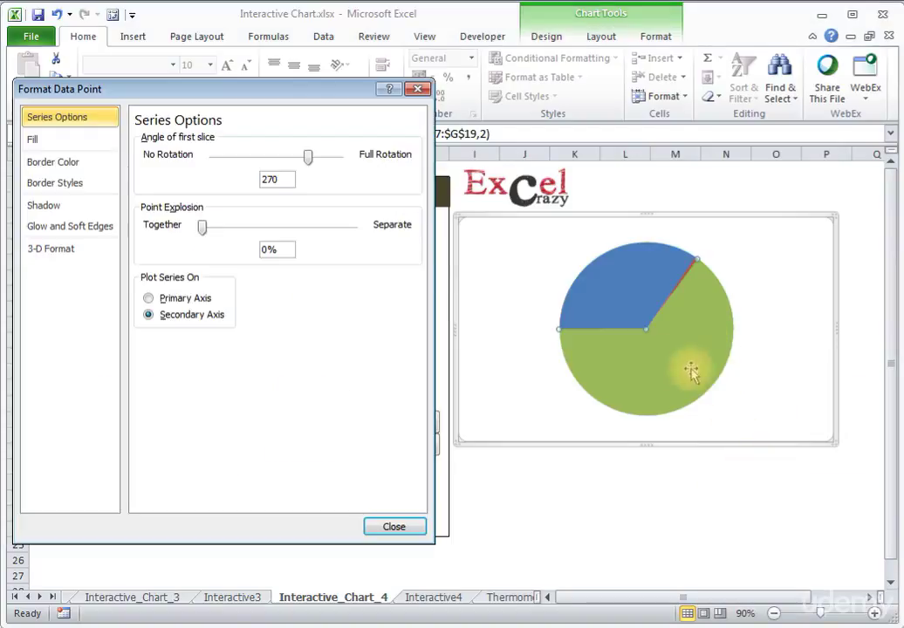
left_click(80, 142)
left_click(139, 142)
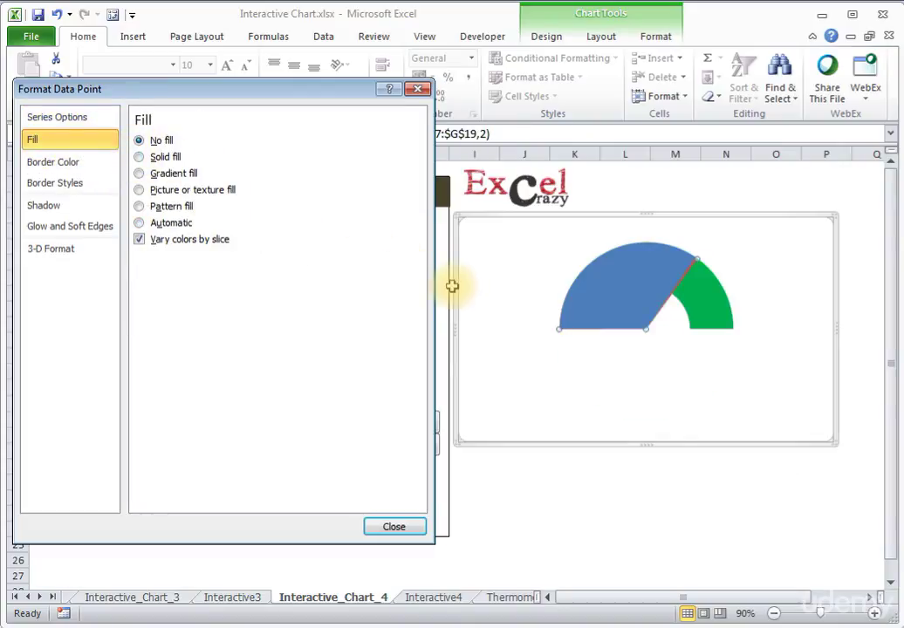
Remove the fill from the blue Target Value slice and finish formatting the data point
left_click(630, 278)
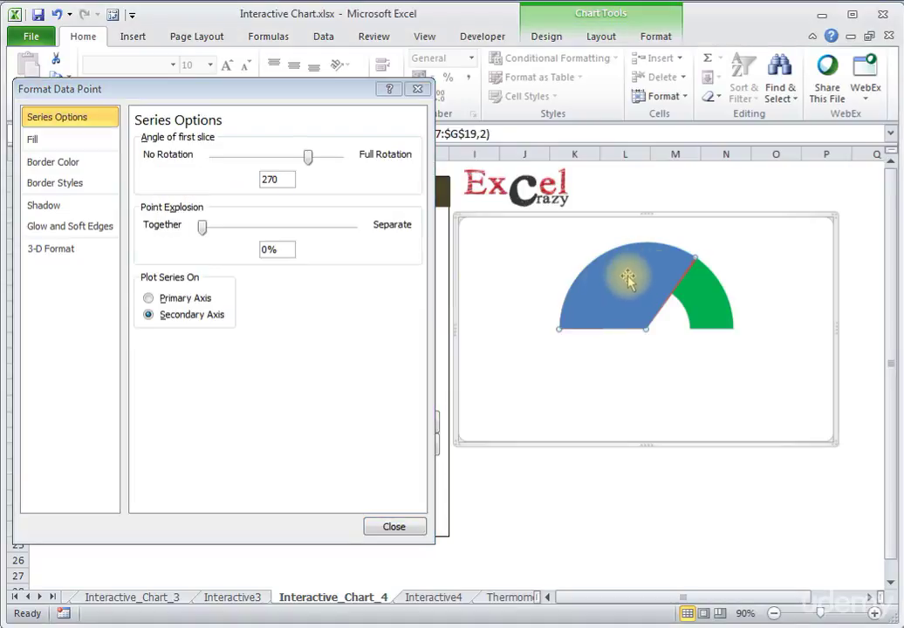
left_click(60, 143)
left_click(139, 140)
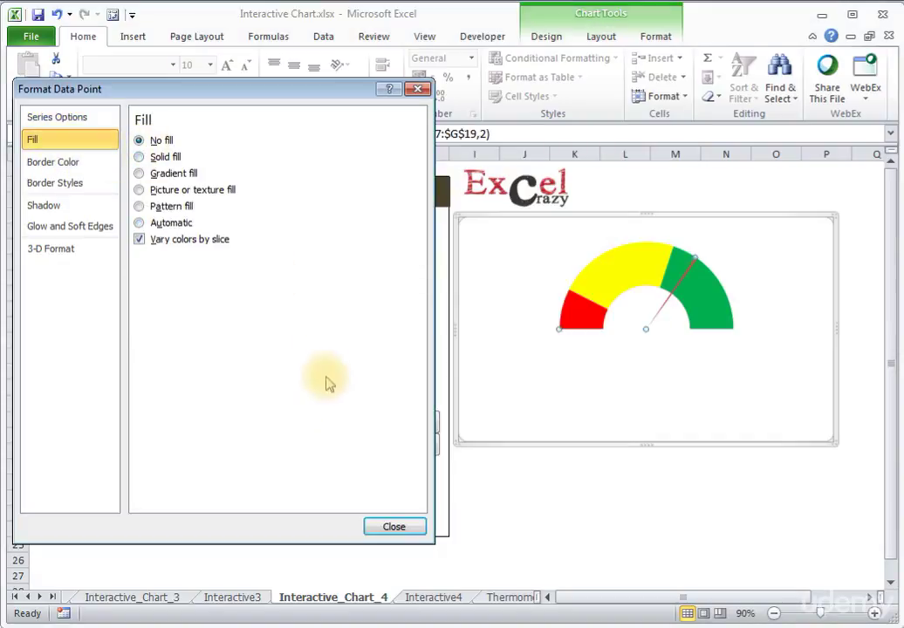
left_click(384, 526)
left_click(657, 283)
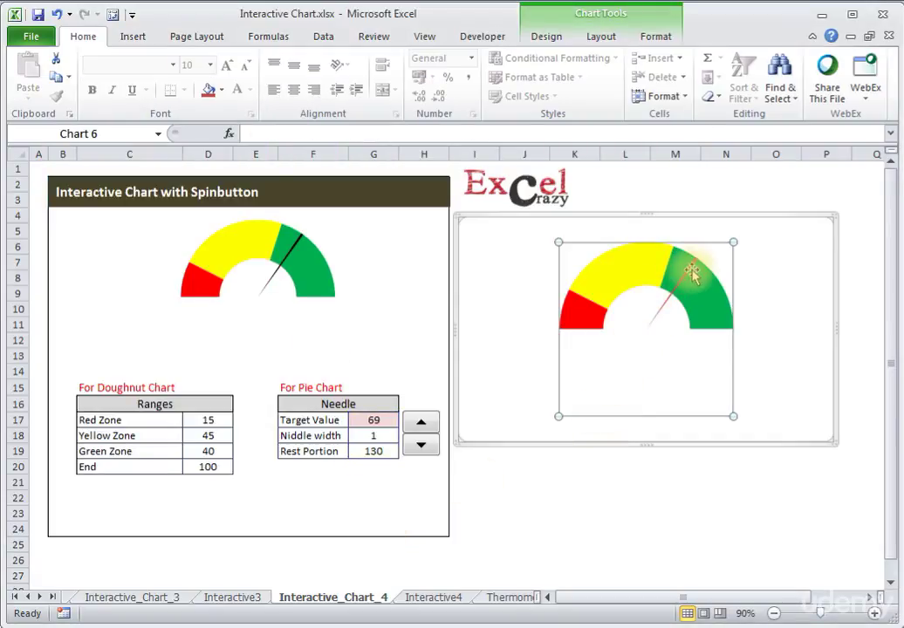
left_click(682, 293)
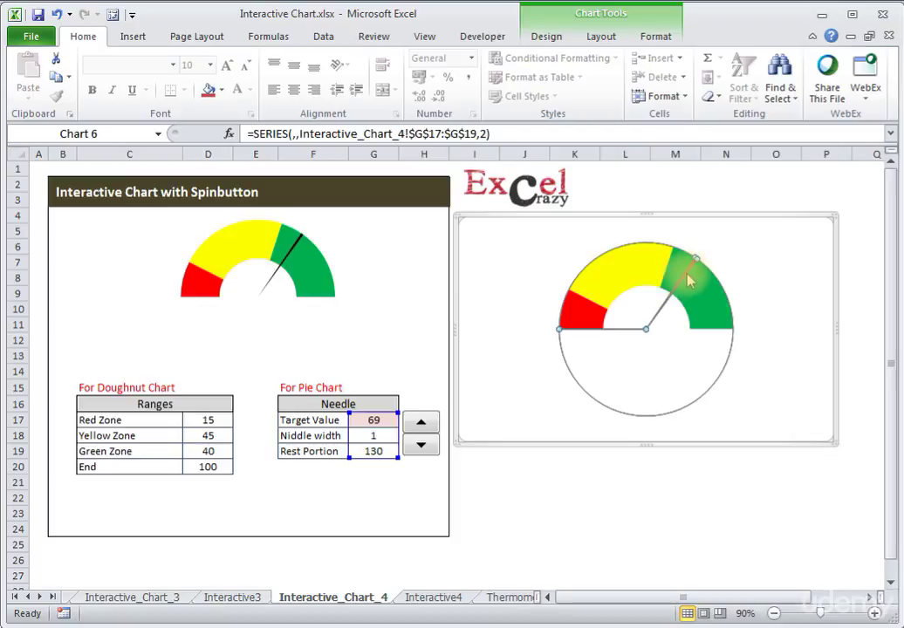
left_click(739, 266)
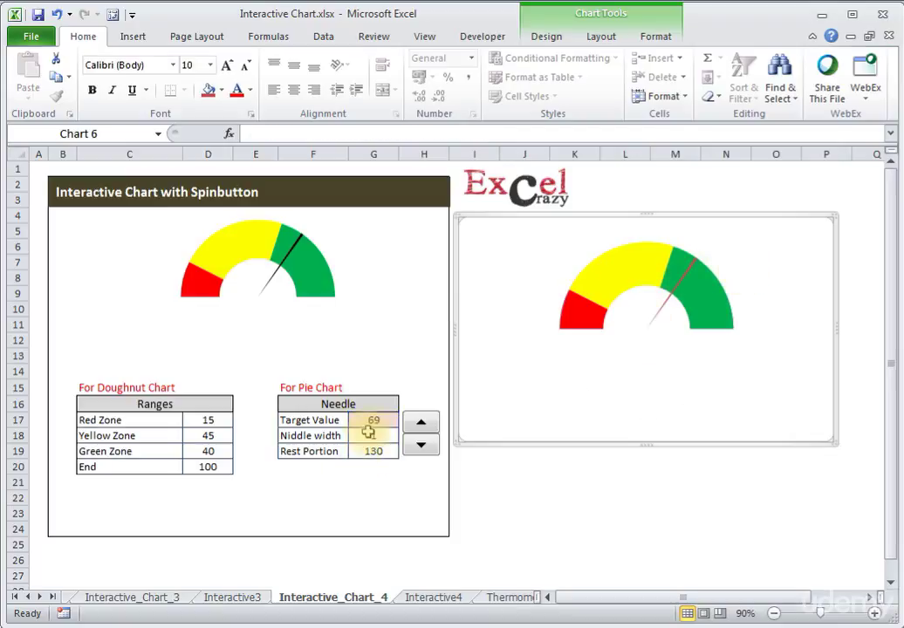
Test the needle by entering 45 and then 15 as the Target Value in G17
left_click(373, 420)
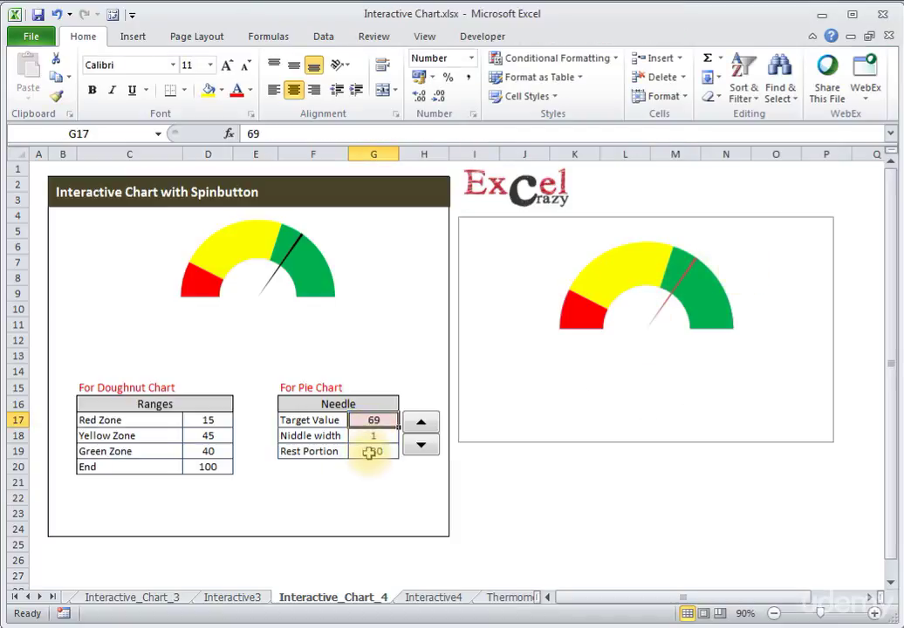
type("45")
key("Return")
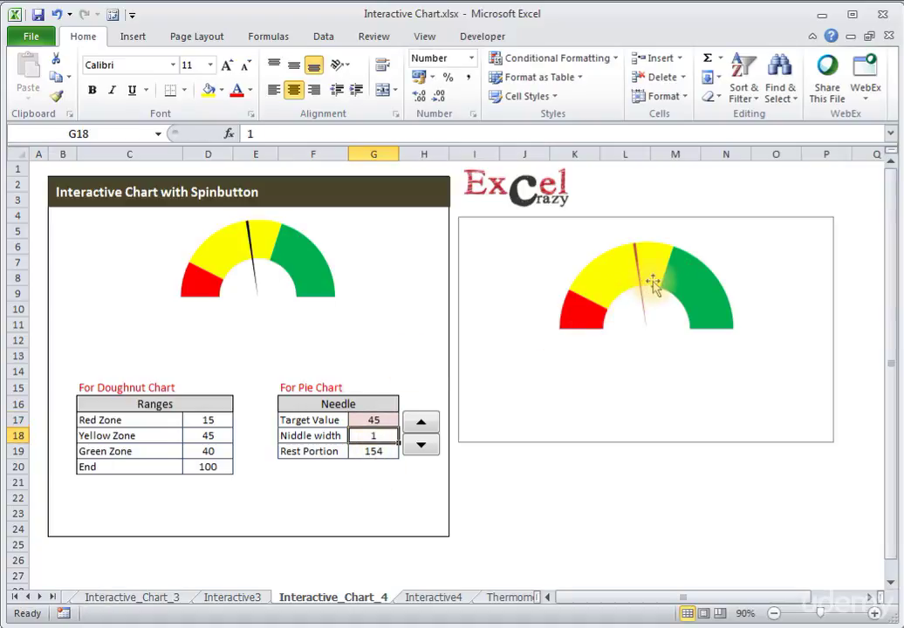
left_click(374, 422)
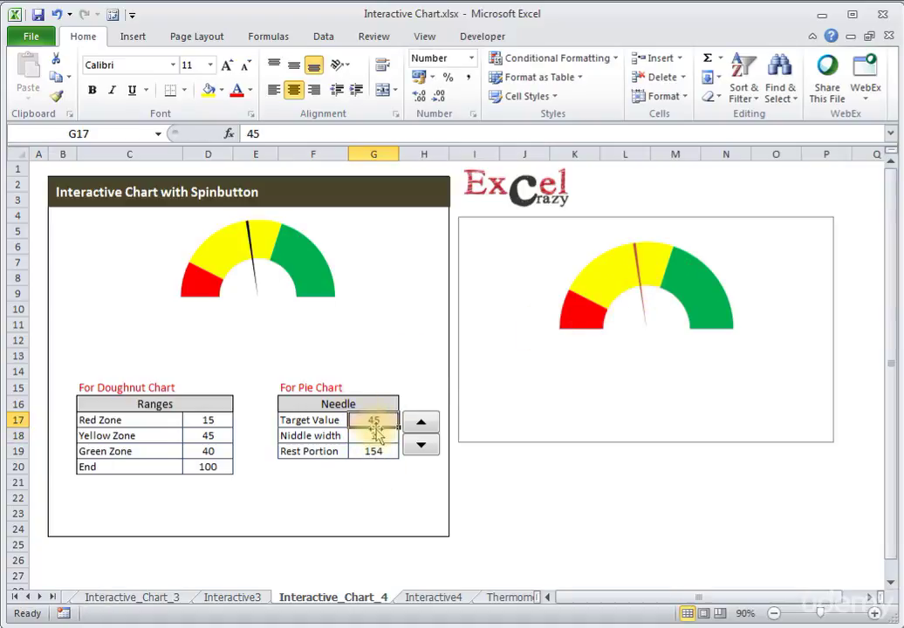
type("15")
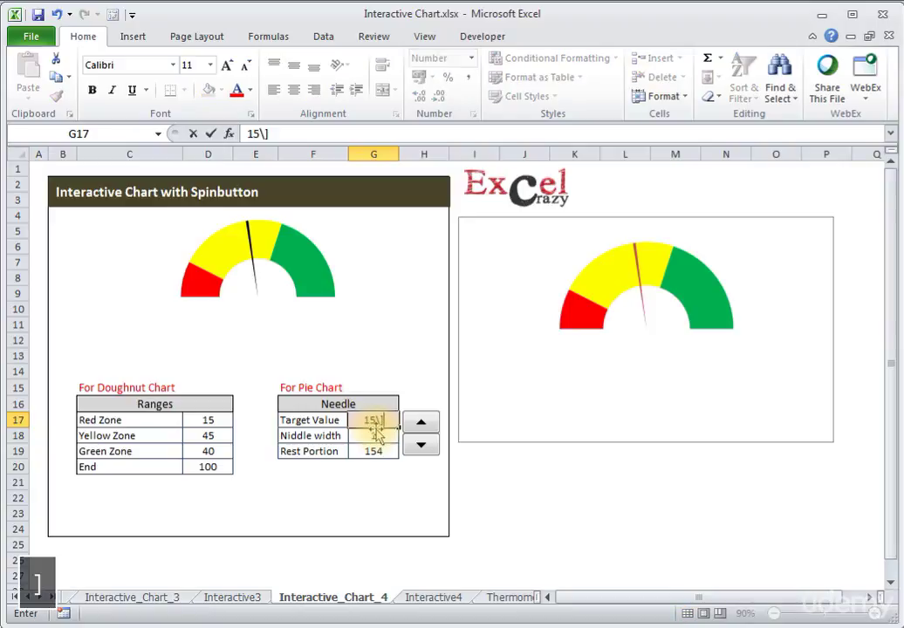
key("BackSpace")
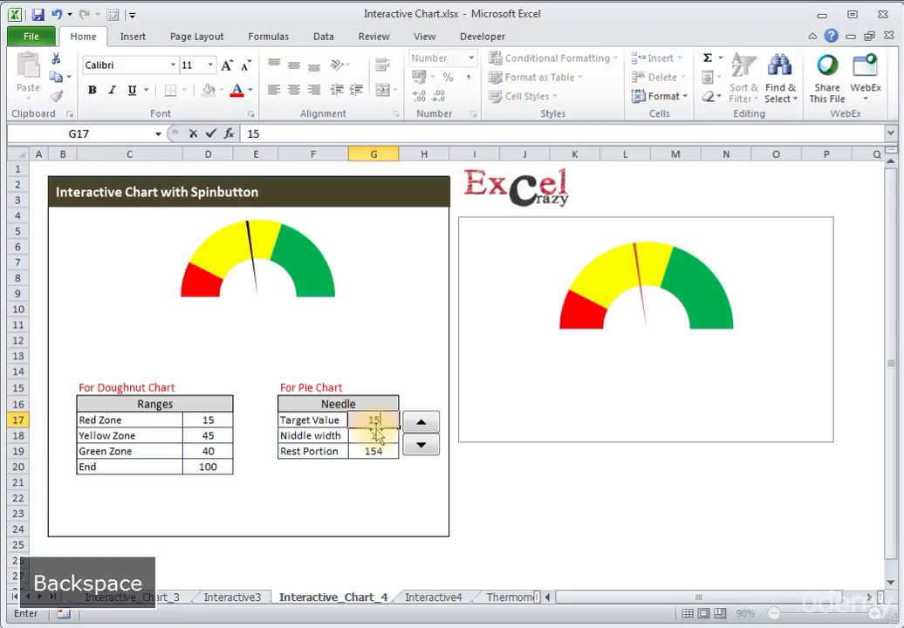
key("Return")
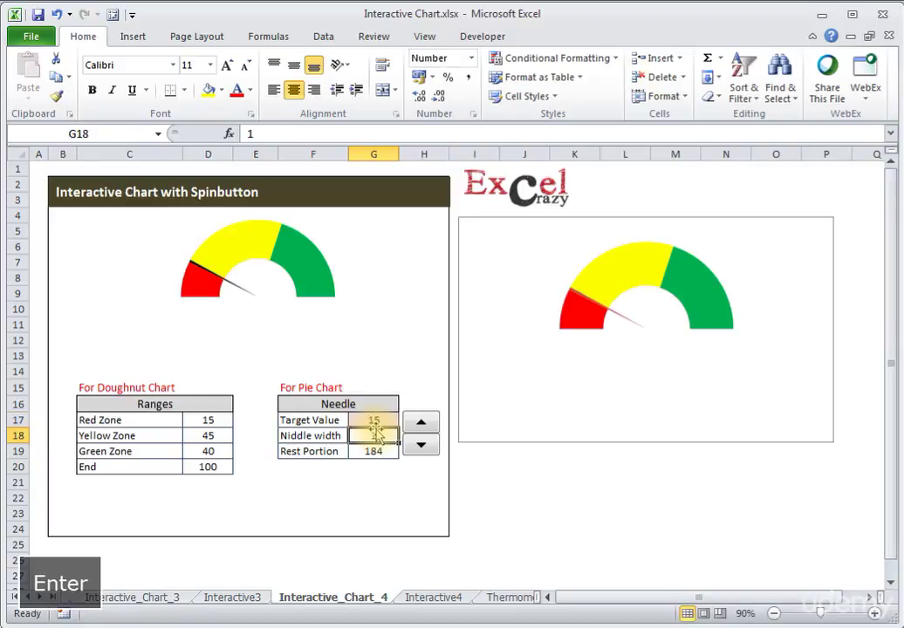
Give the thin needle slice a solid black fill and deselect the chart
left_click(589, 301)
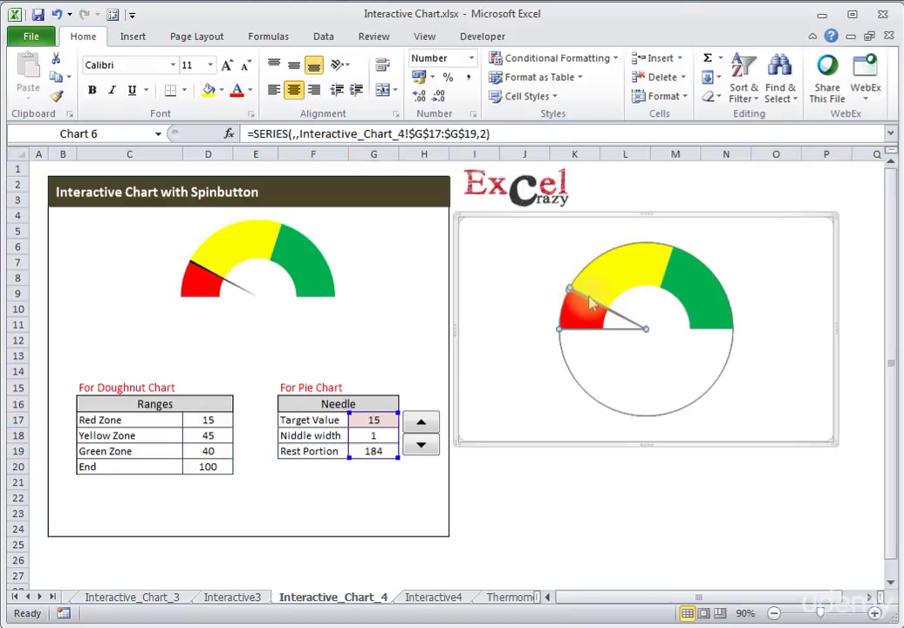
left_click(579, 299)
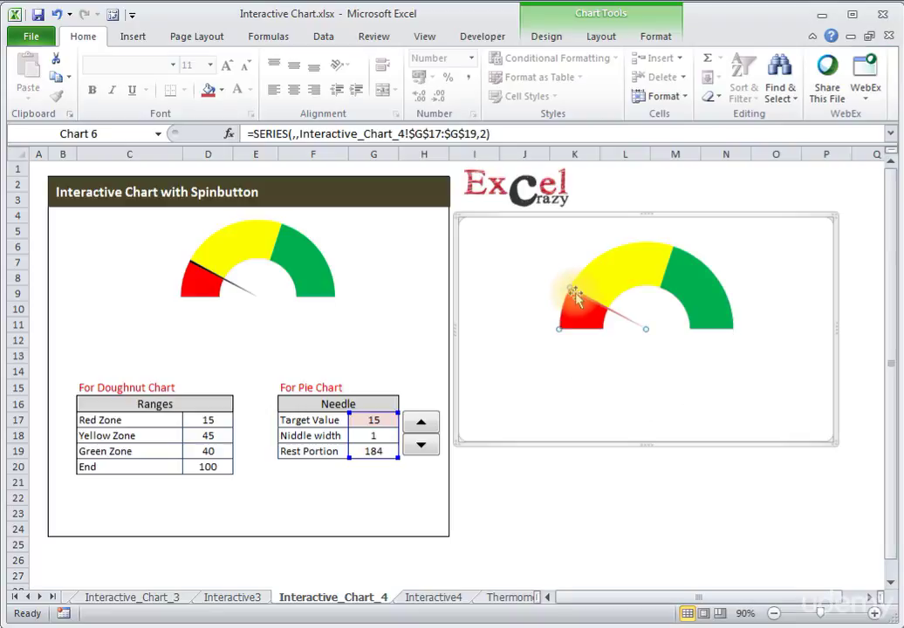
double_click(575, 296)
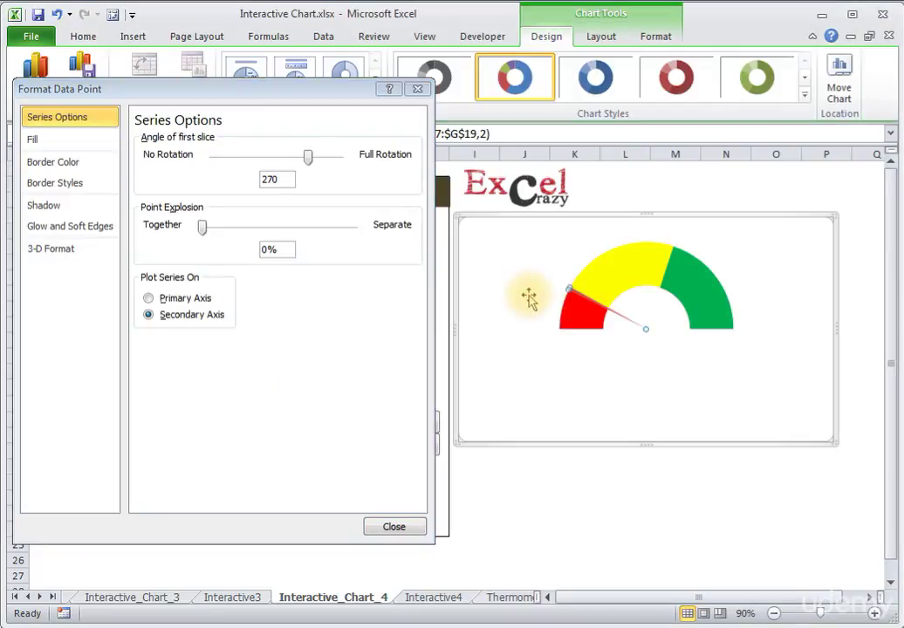
left_click(417, 89)
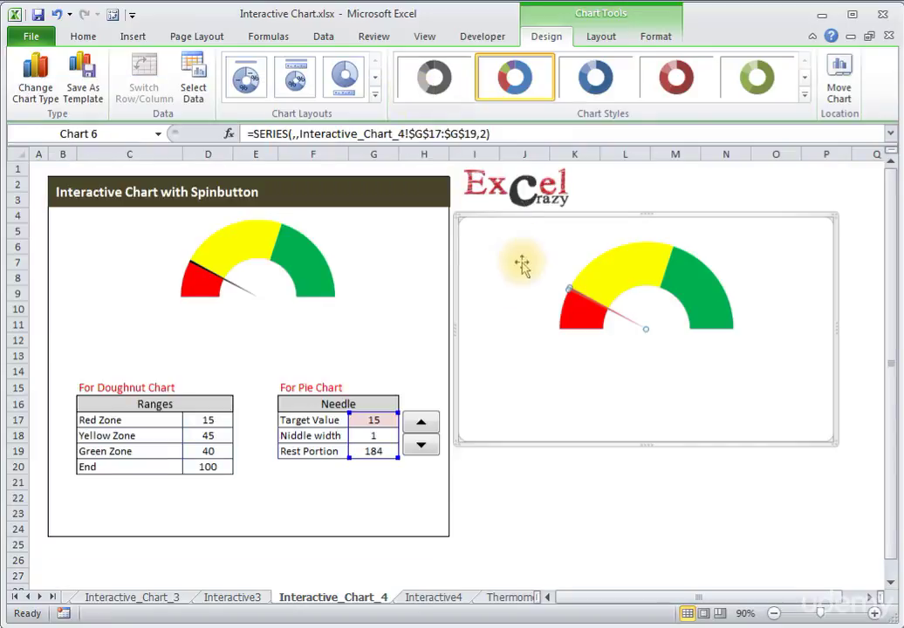
right_click(575, 296)
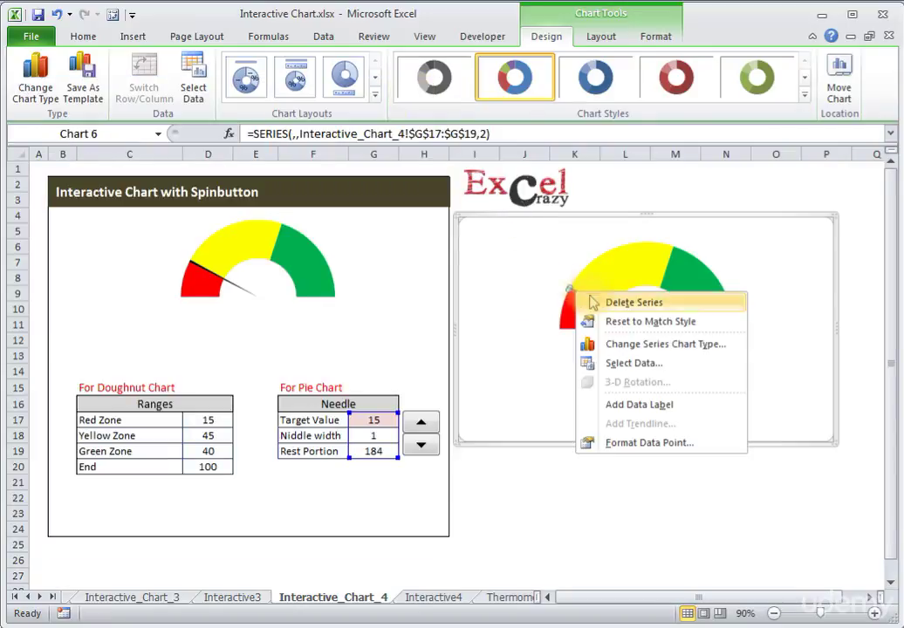
left_click(615, 443)
left_click(66, 140)
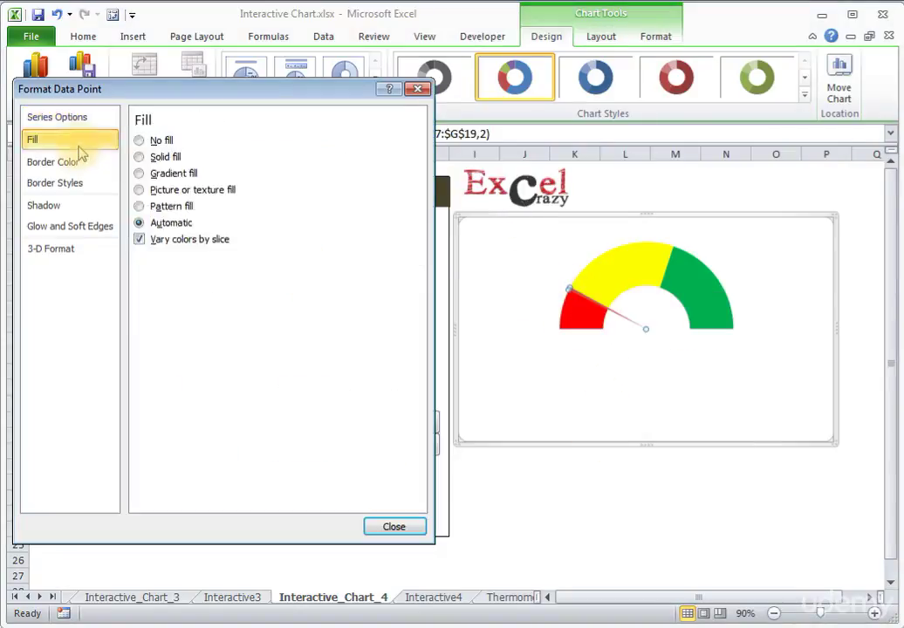
left_click(150, 159)
left_click(219, 277)
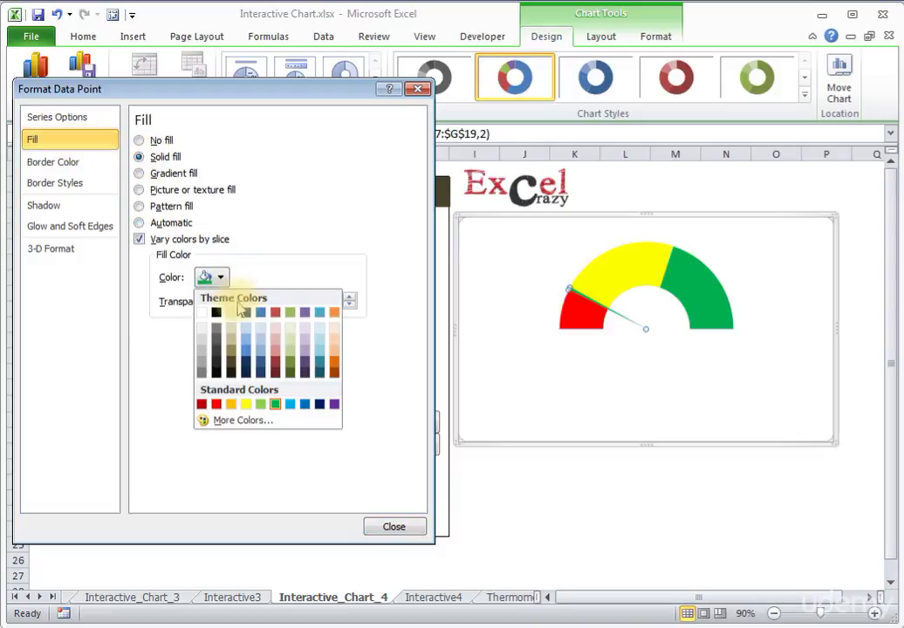
left_click(218, 314)
left_click(394, 525)
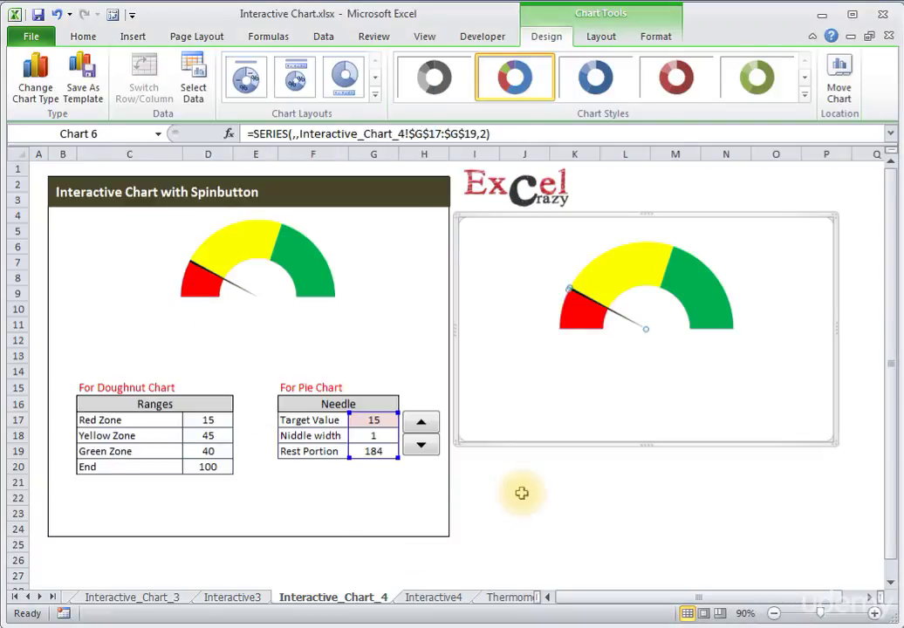
left_click(523, 494)
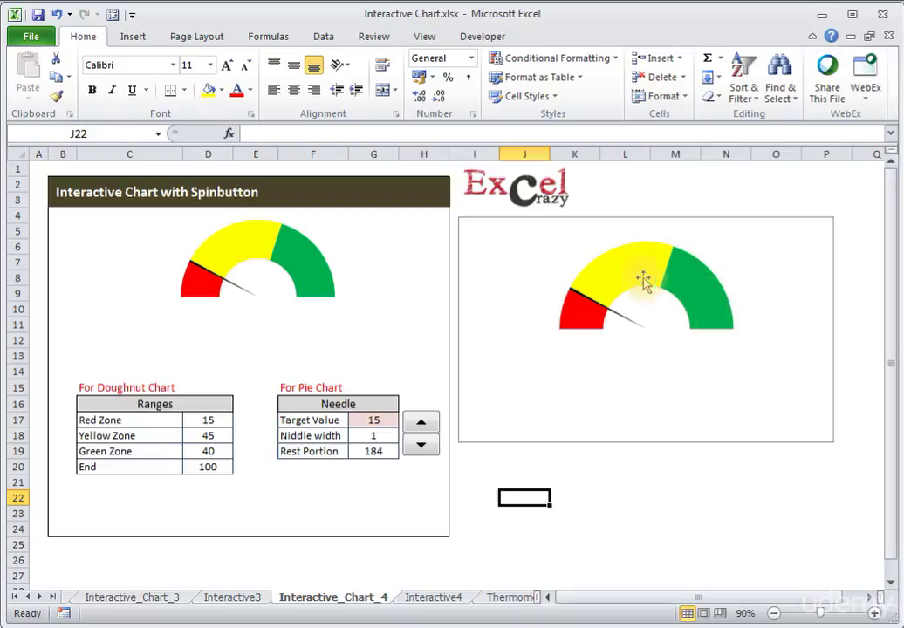
left_click(524, 453)
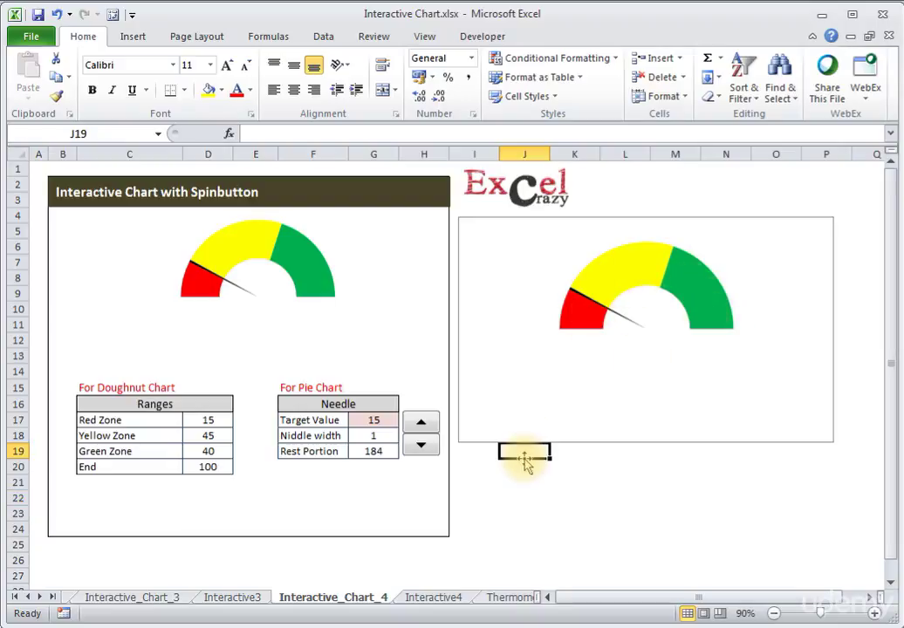
key("Return")
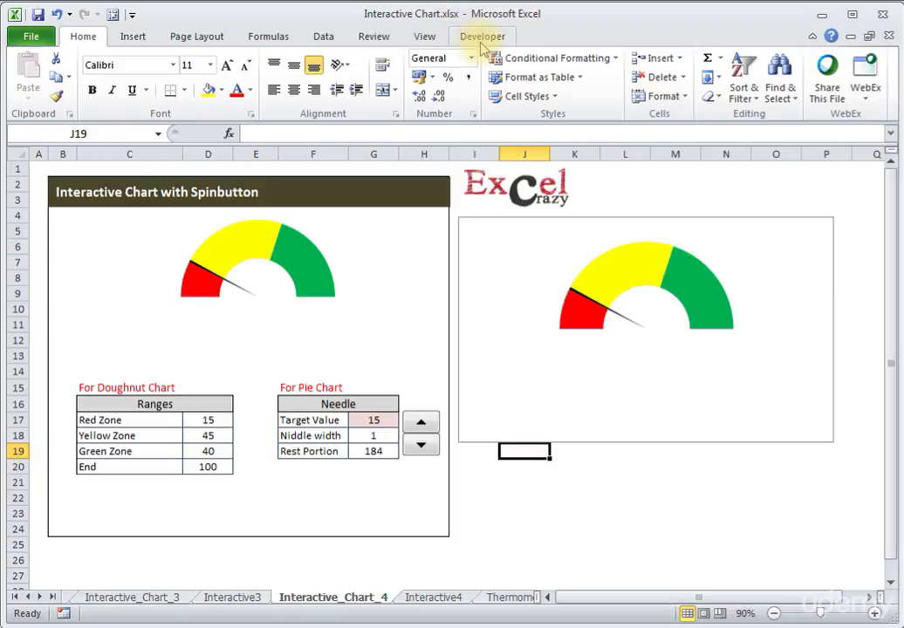
Insert a form-control spin button just below the new speedometer chart, around cells I19 to I22
left_click(482, 38)
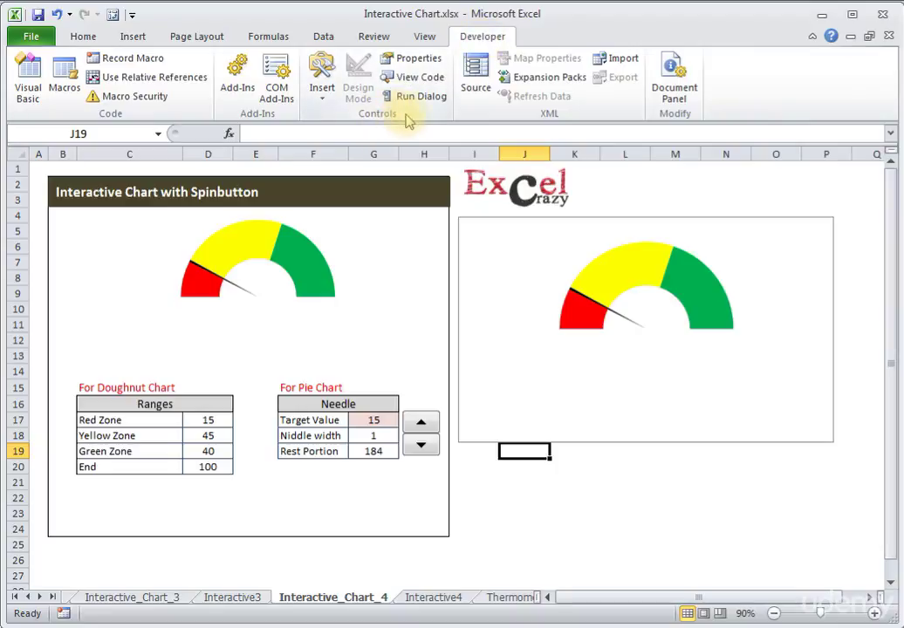
left_click(322, 87)
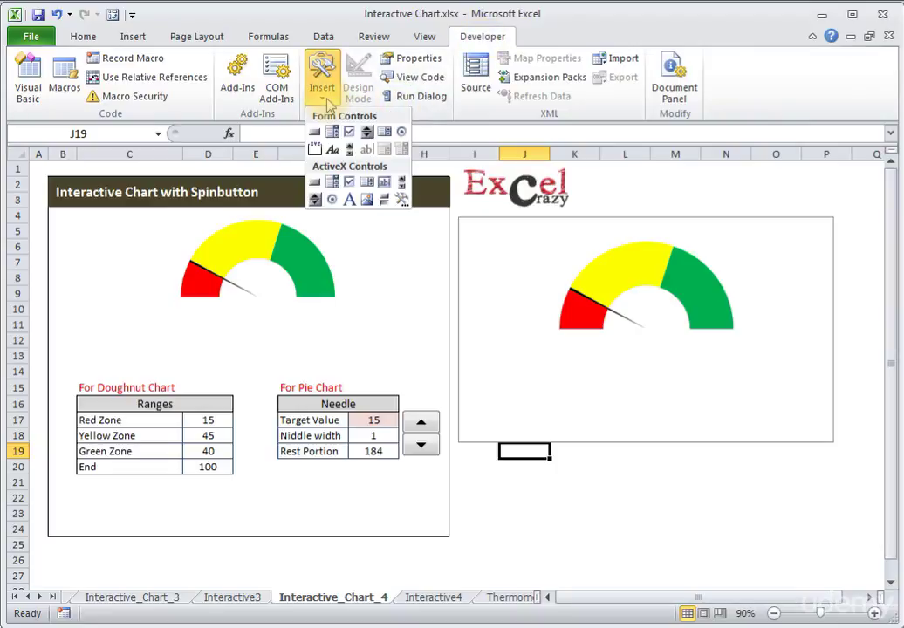
left_click(367, 133)
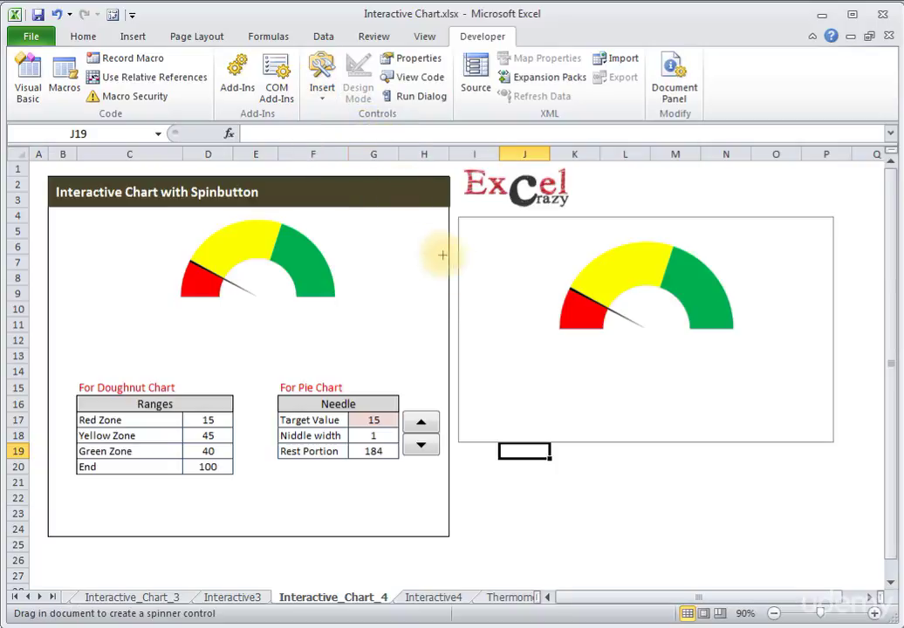
mouse_move(482, 451)
left_mouse_down()
mouse_move(512, 497)
mouse_move(522, 495)
left_mouse_up()
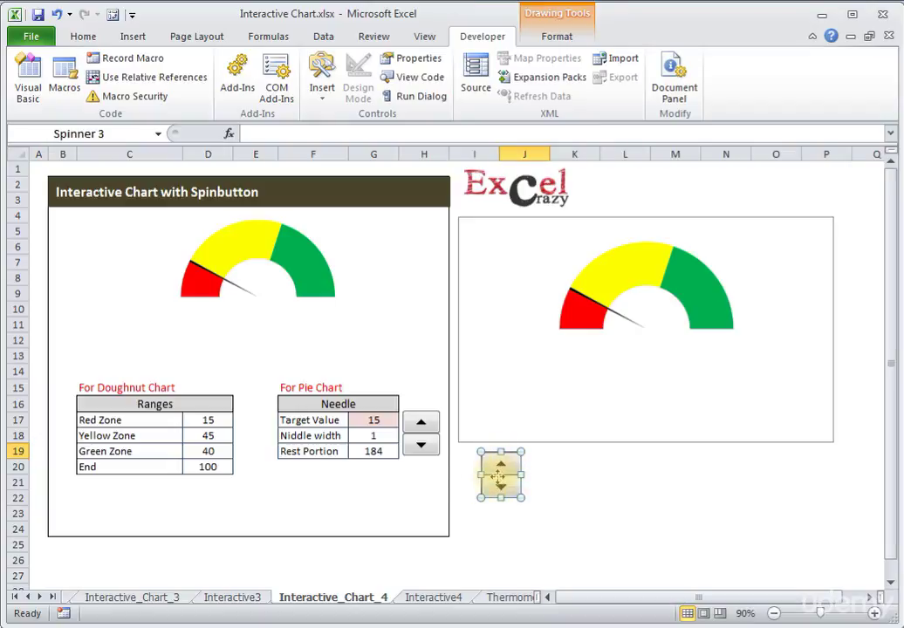
Set the new spin button's minimum value to 1 and maximum value to 100 in its control format
right_click(499, 476)
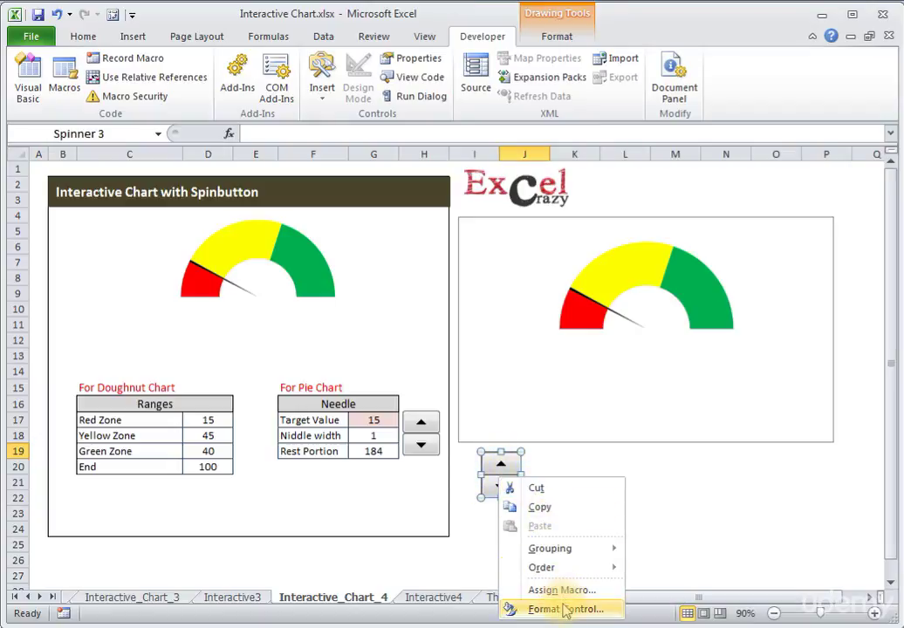
left_click(523, 608)
left_click_drag(493, 54, 472, 50)
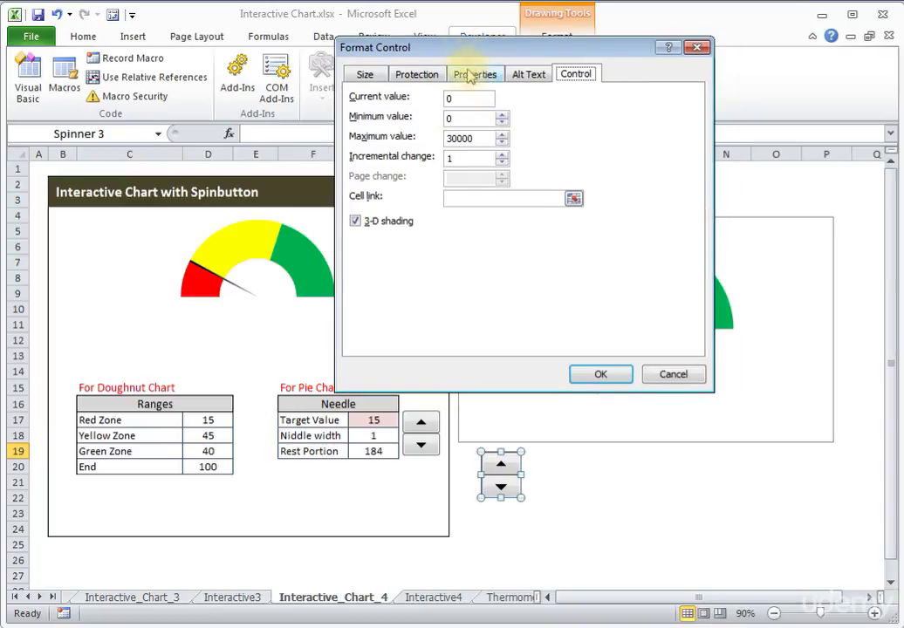
double_click(466, 120)
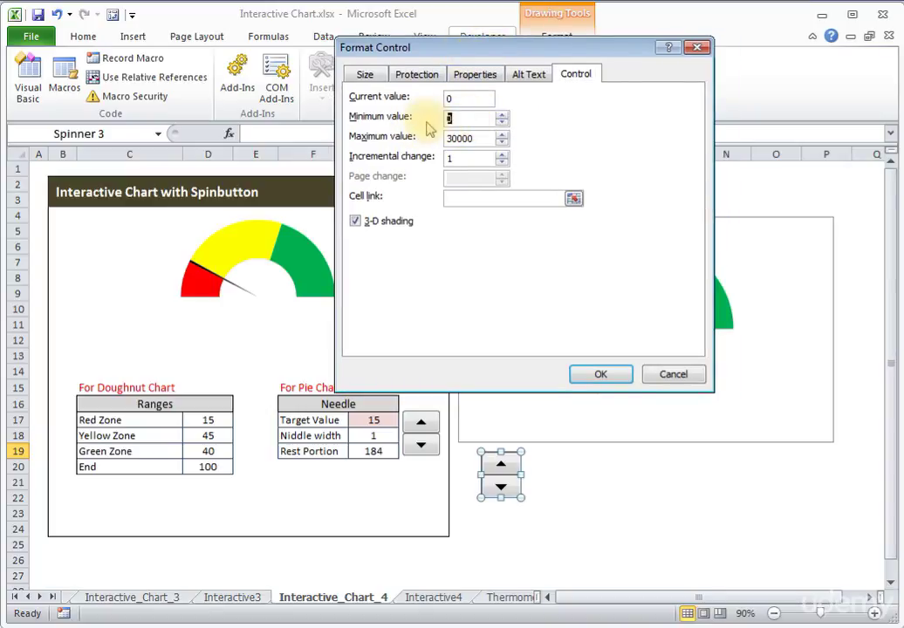
type("1")
double_click(476, 138)
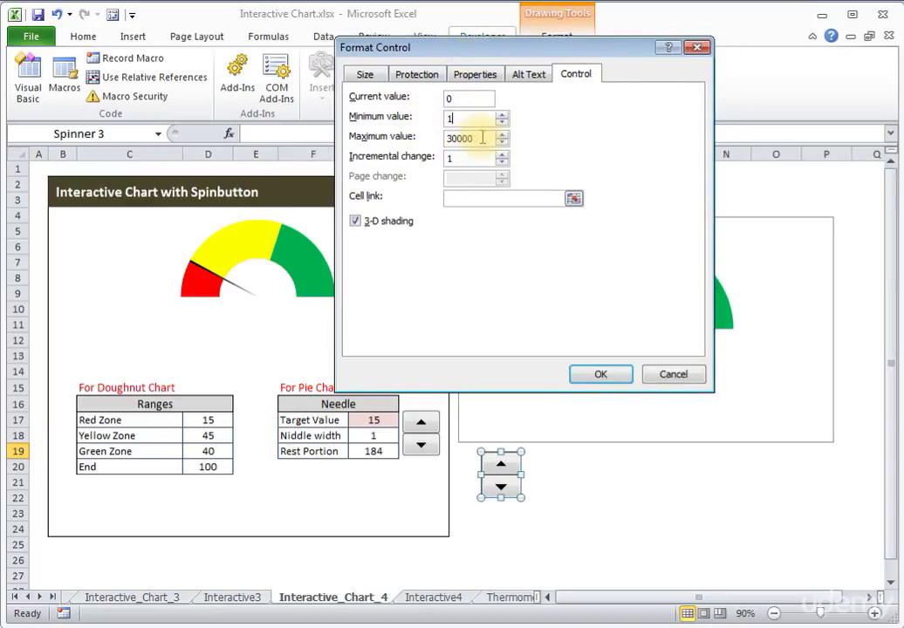
type("1")
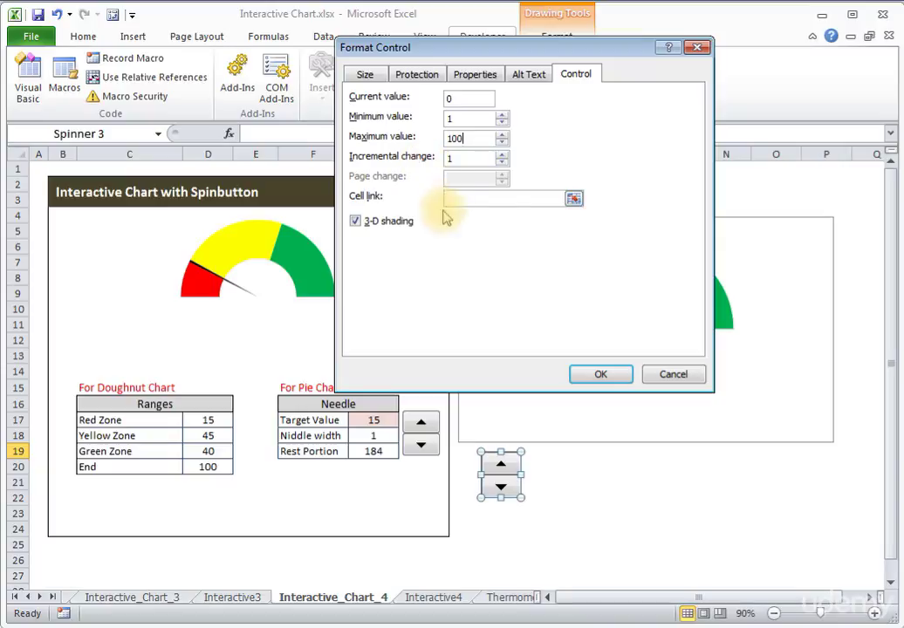
Link the spin button to the Target Value cell $G$17 and apply the control settings
left_click(573, 198)
left_click(374, 419)
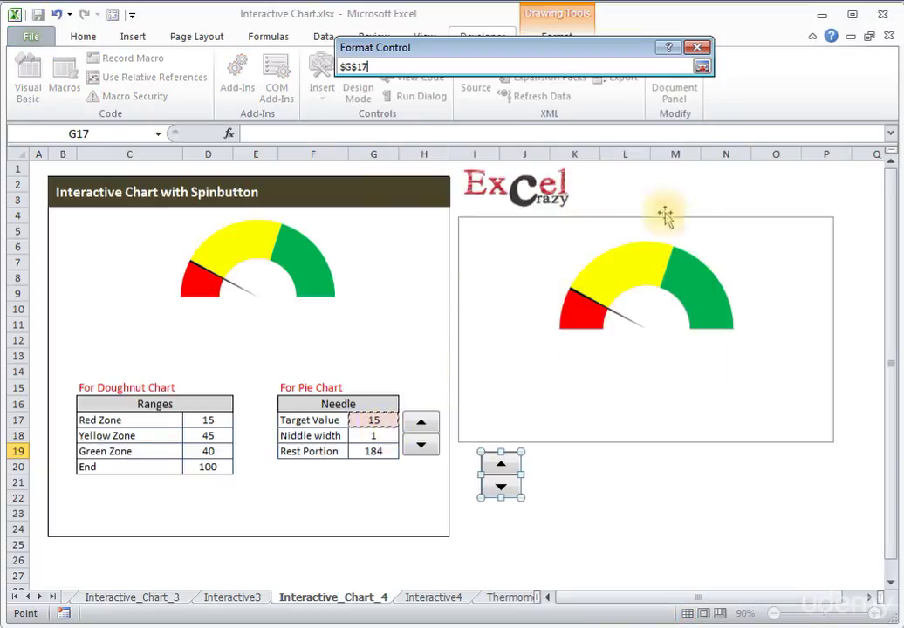
left_click(701, 66)
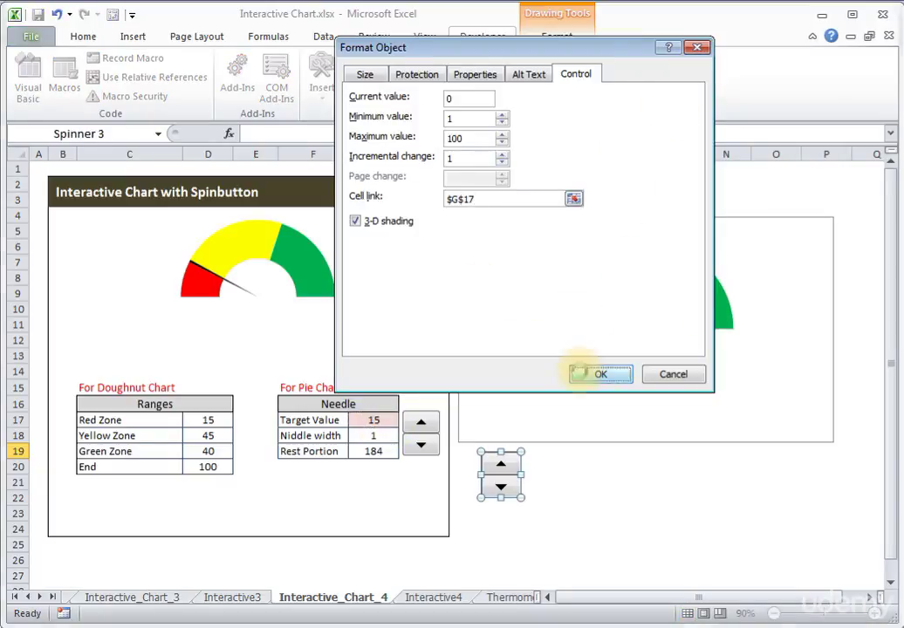
left_click(585, 374)
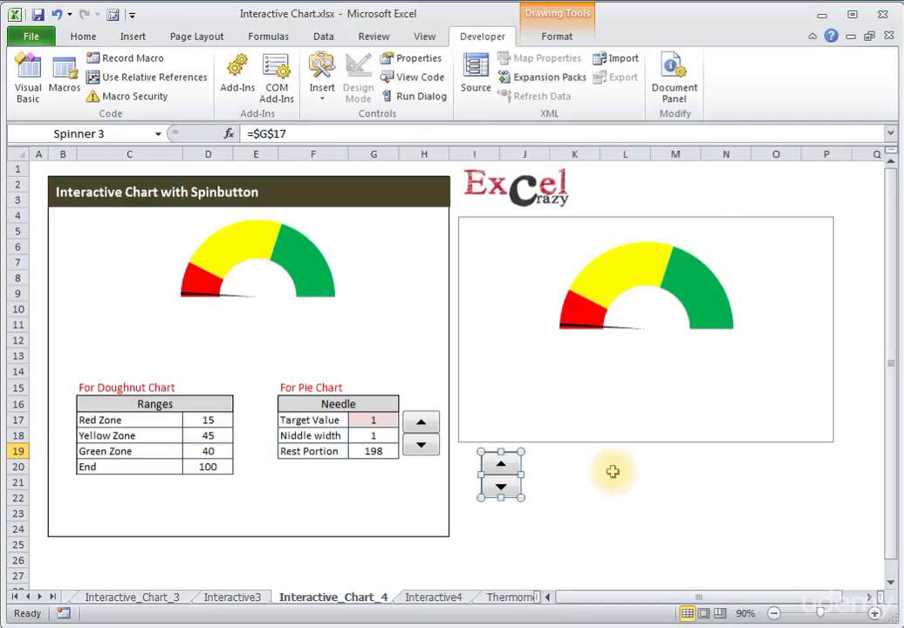
Deselect the new spin button and test it by stepping the Target Value up to 14
left_click(611, 469)
left_click(511, 467)
double_click(512, 467)
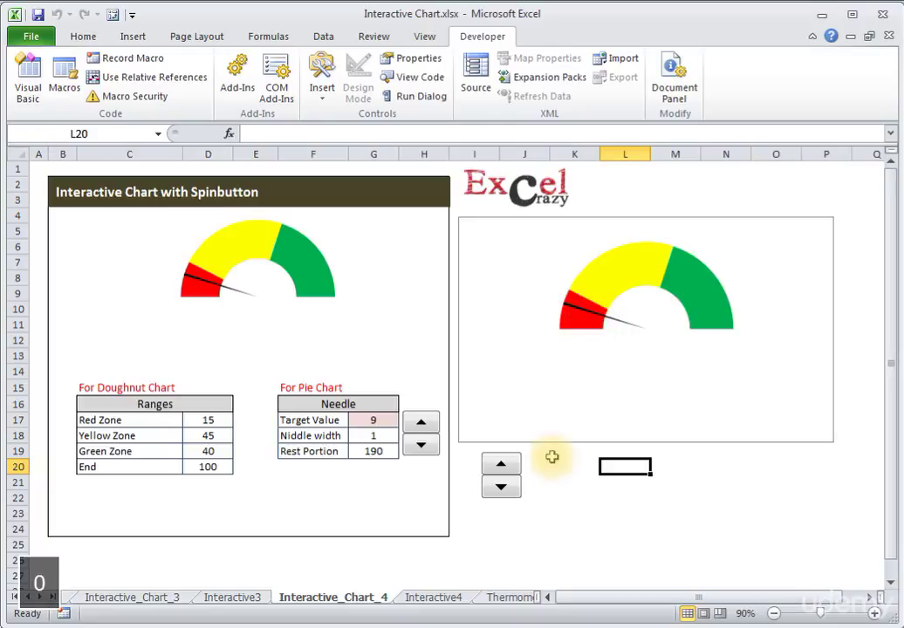
left_click(504, 465)
double_click(514, 463)
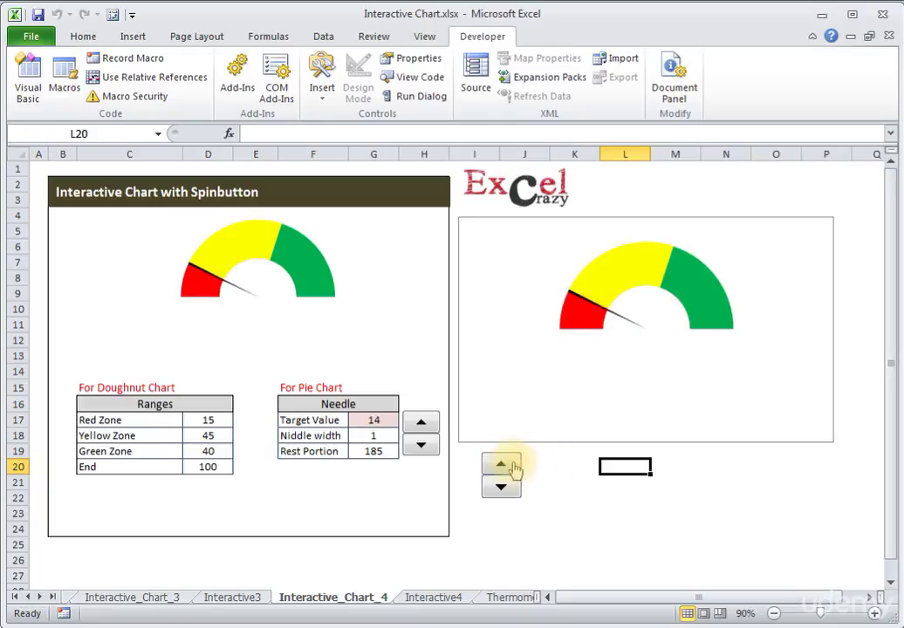